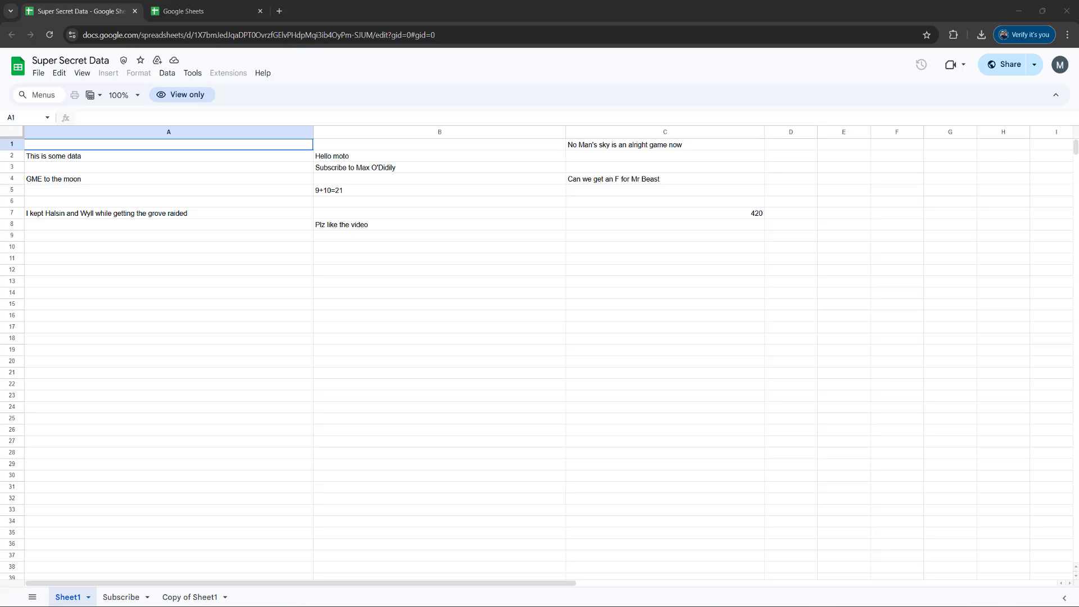
# Step: Click cells in column B and check the File menu for copy or download options
pyautogui.click(322, 260)
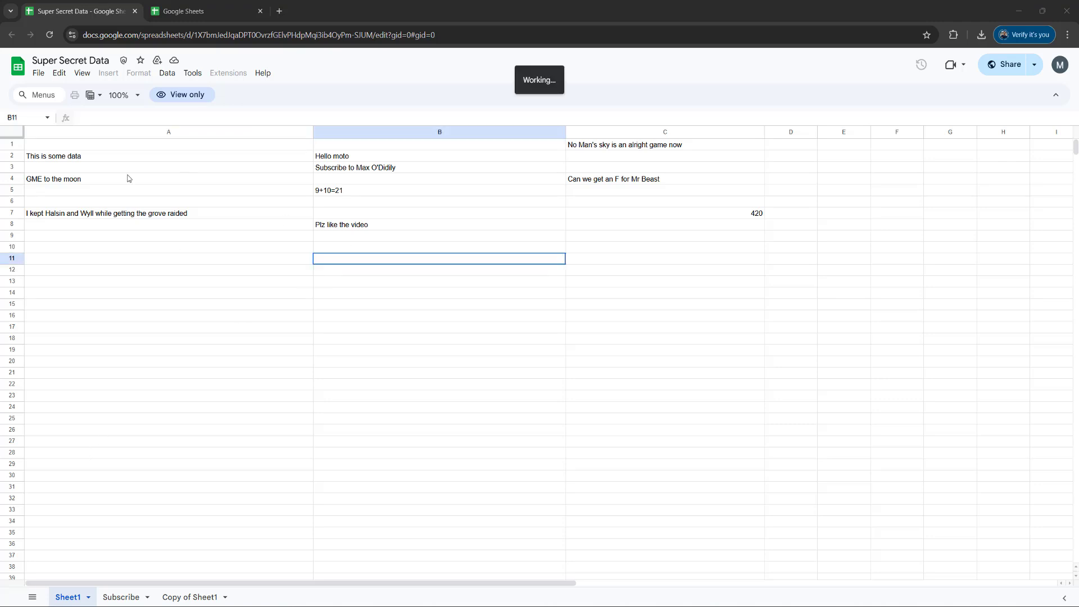
pyautogui.click(378, 225)
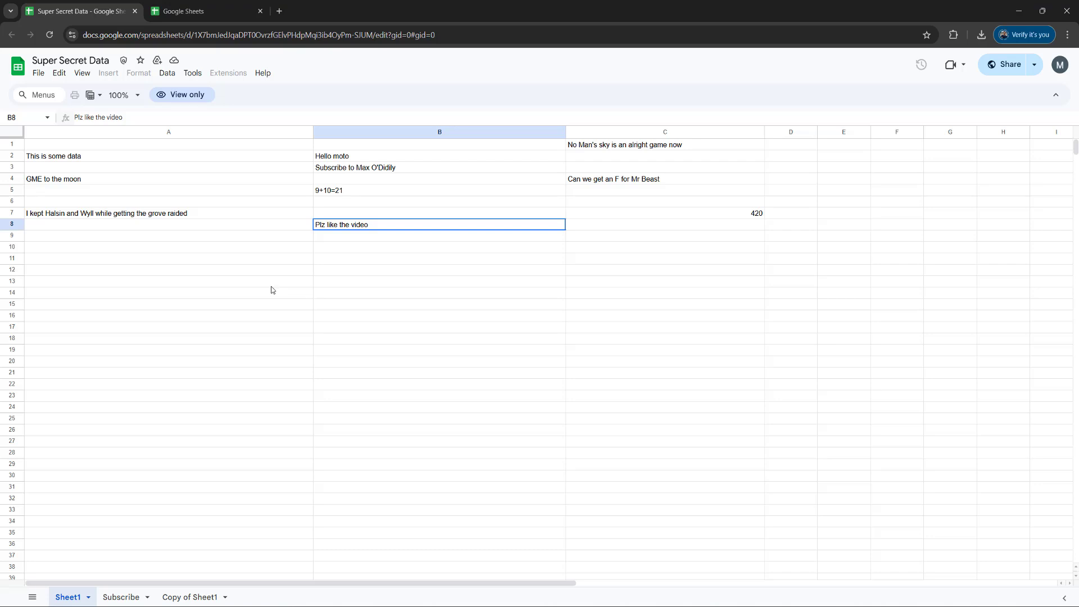
pyautogui.click(45, 75)
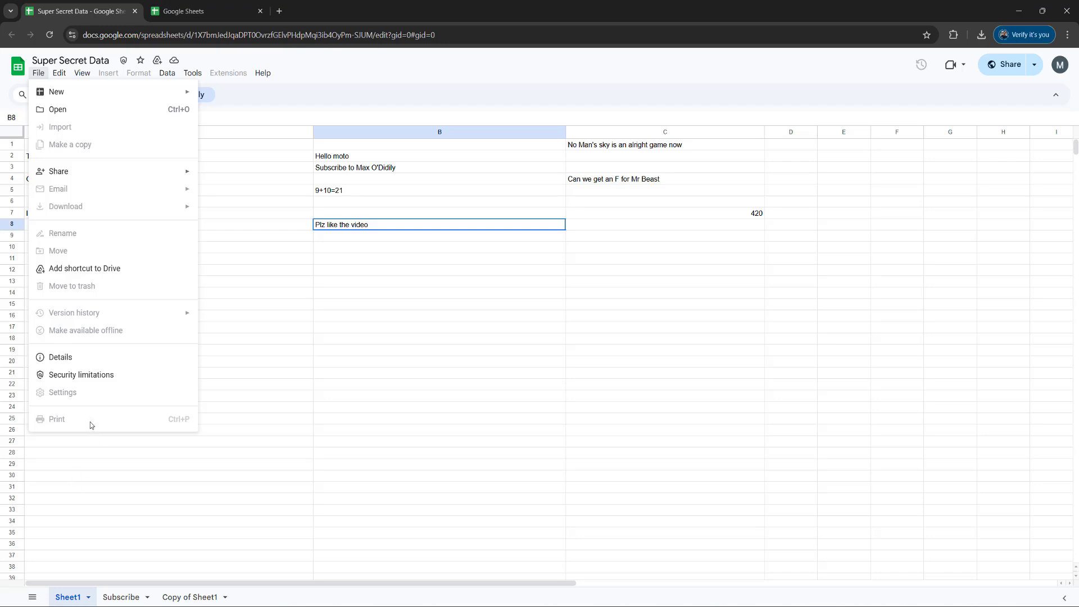
pyautogui.click(422, 395)
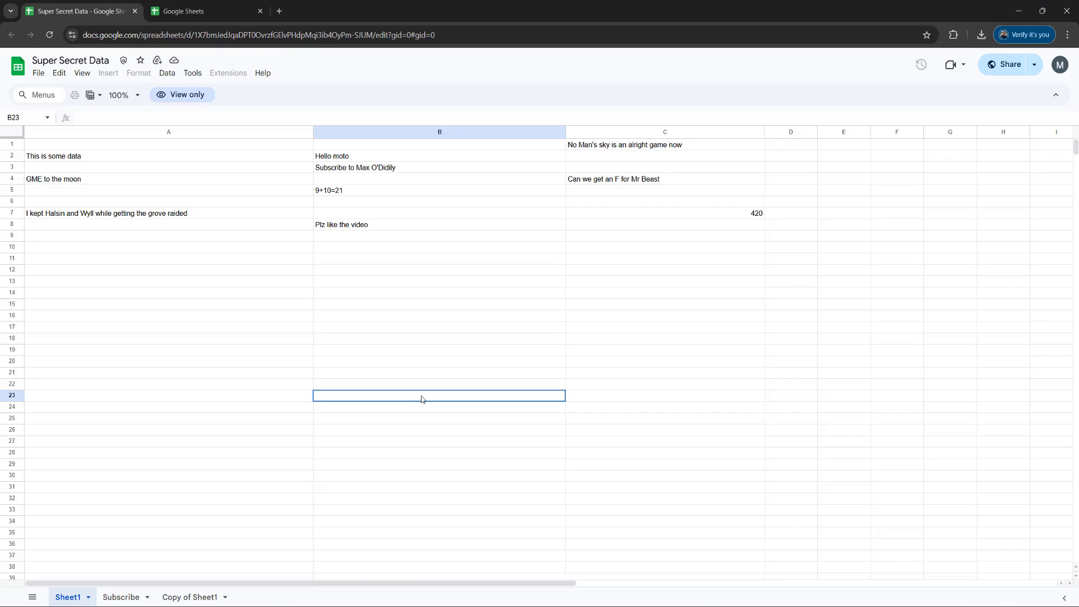
pyautogui.click(422, 270)
pyautogui.click(423, 337)
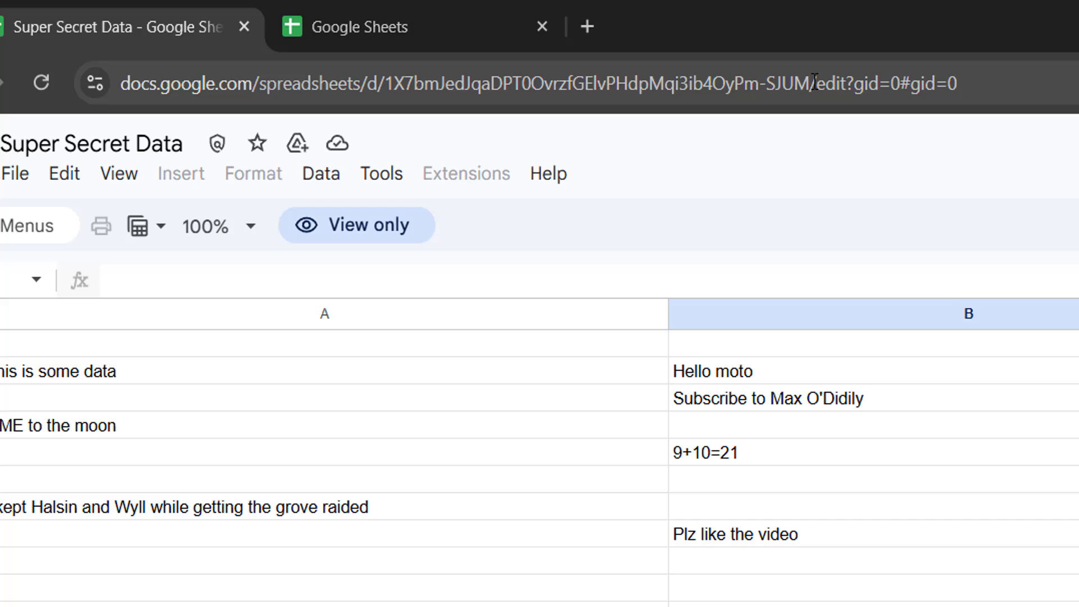
# Step: Replace 'edit?gid=0#gid=0' at the end of the web address with htmlview and load it
pyautogui.moveTo(812, 82); pyautogui.dragTo(1002, 92)
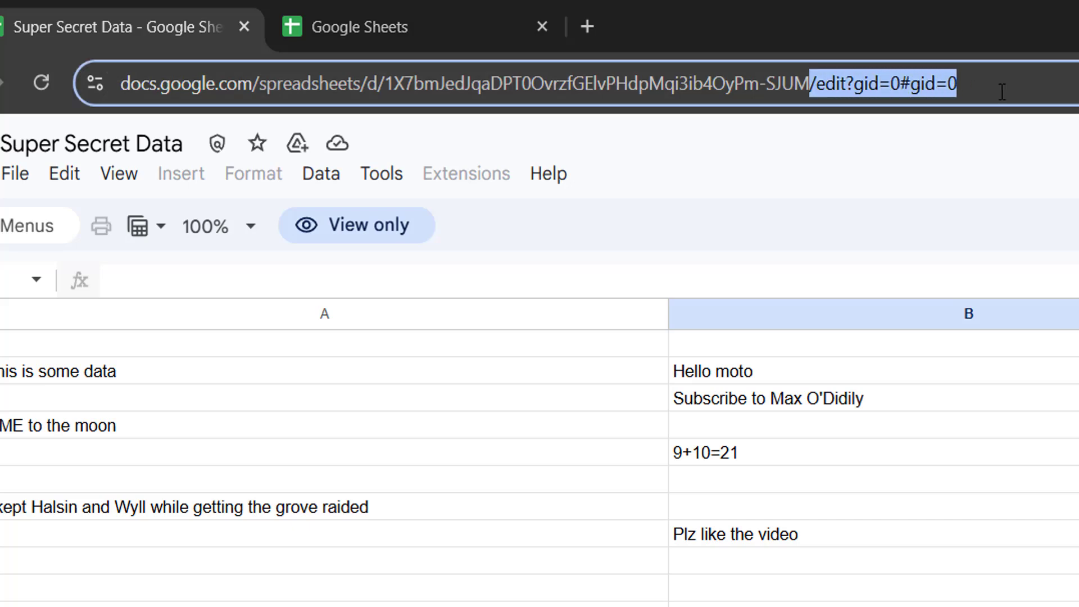
pyautogui.click(1030, 84)
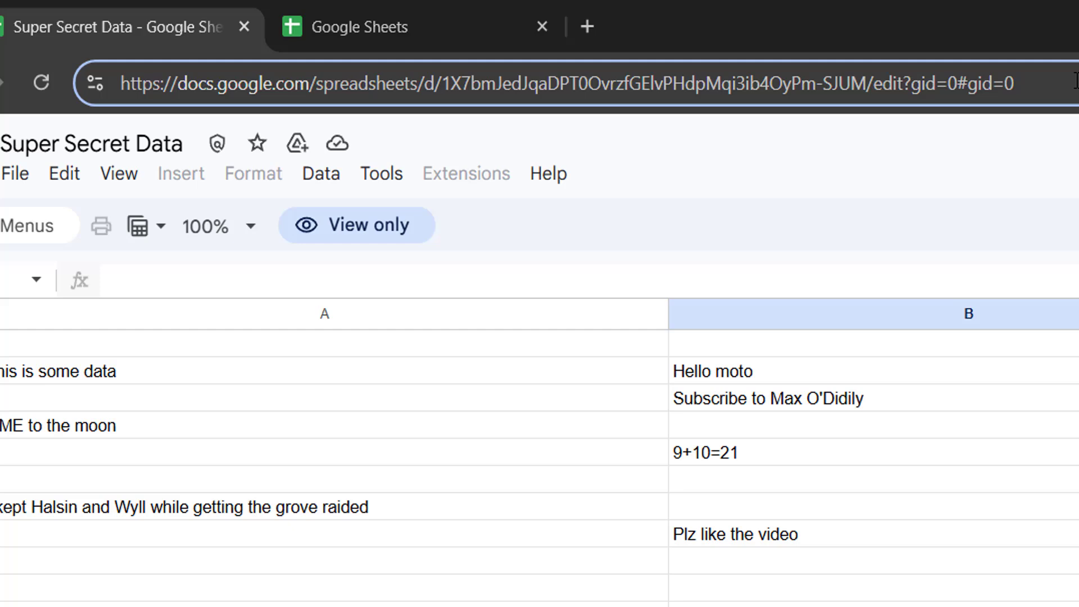
pyautogui.moveTo(1041, 84); pyautogui.dragTo(875, 92)
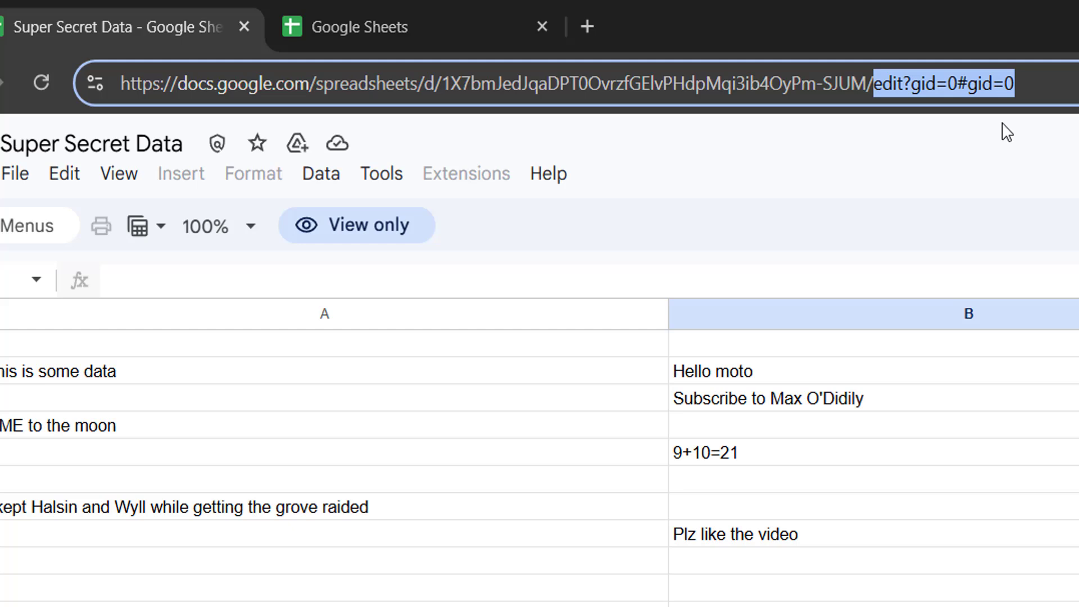
pyautogui.press('BackSpace')
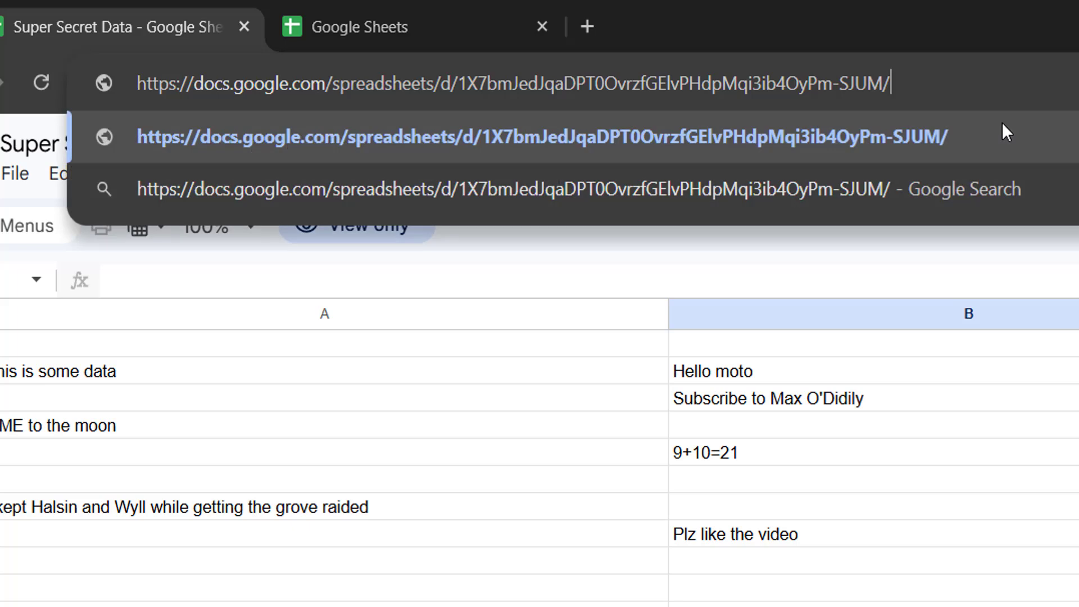
pyautogui.write('ht')
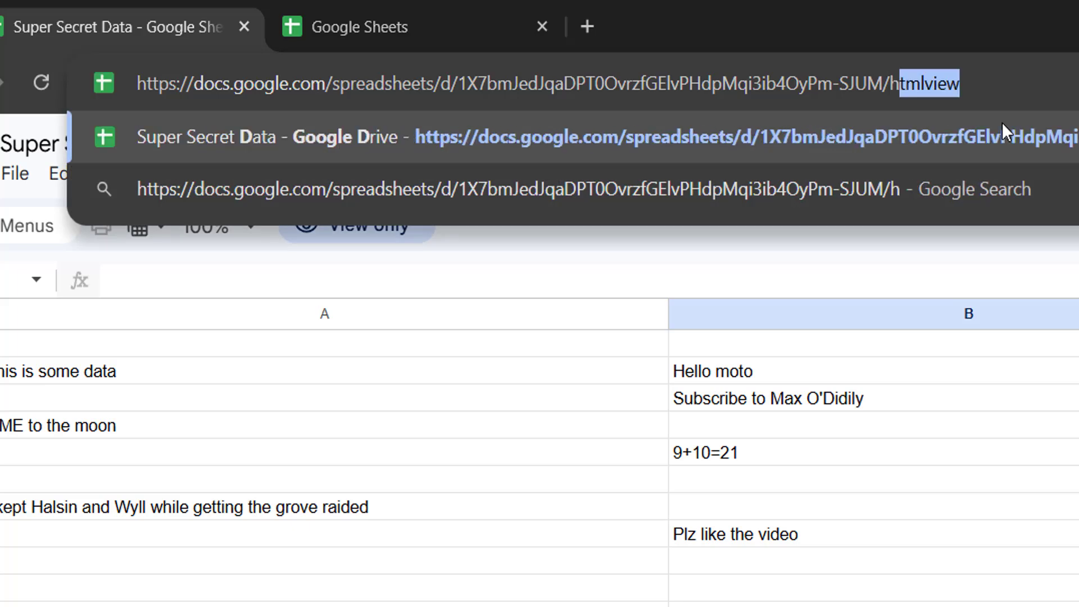
pyautogui.write('mlview')
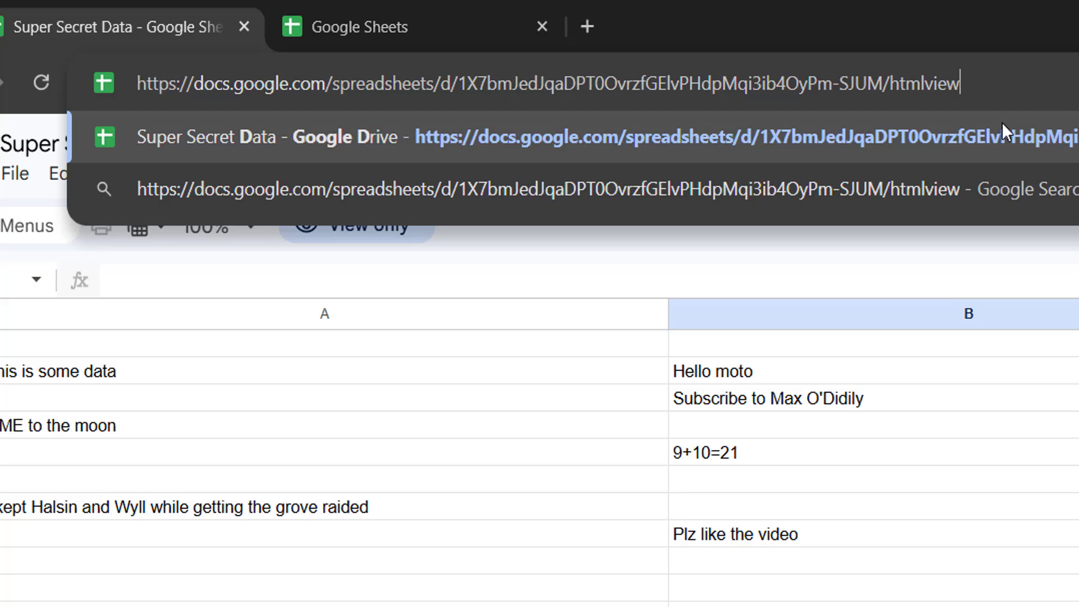
pyautogui.press('Return')
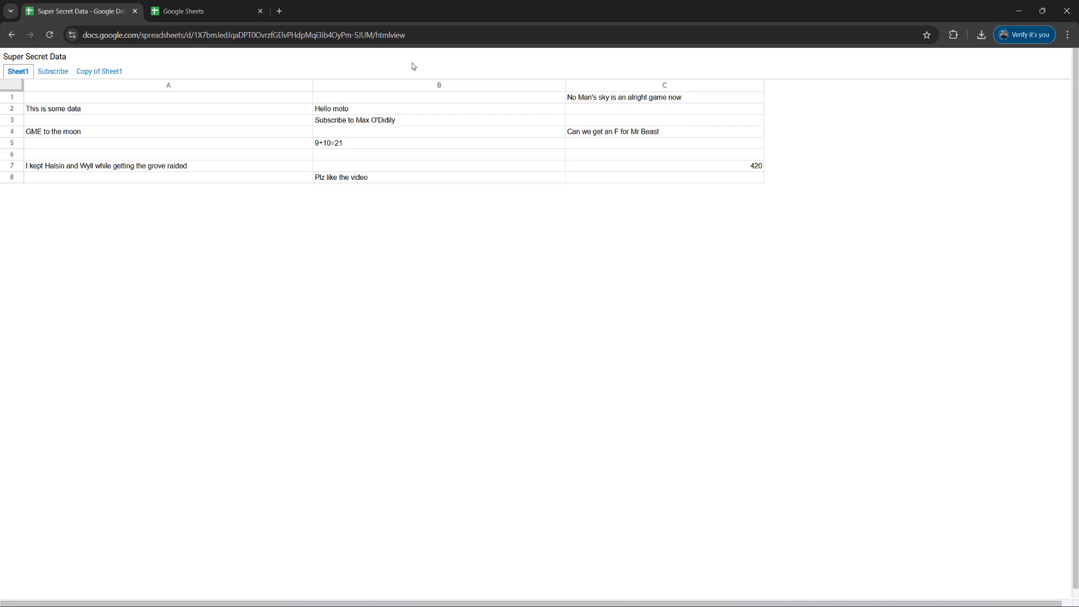
# Step: Flip between the Sheet1, Subscribe and Copy of Sheet1 tabs to check their data, ending on Sheet1
pyautogui.click(52, 72)
pyautogui.click(105, 72)
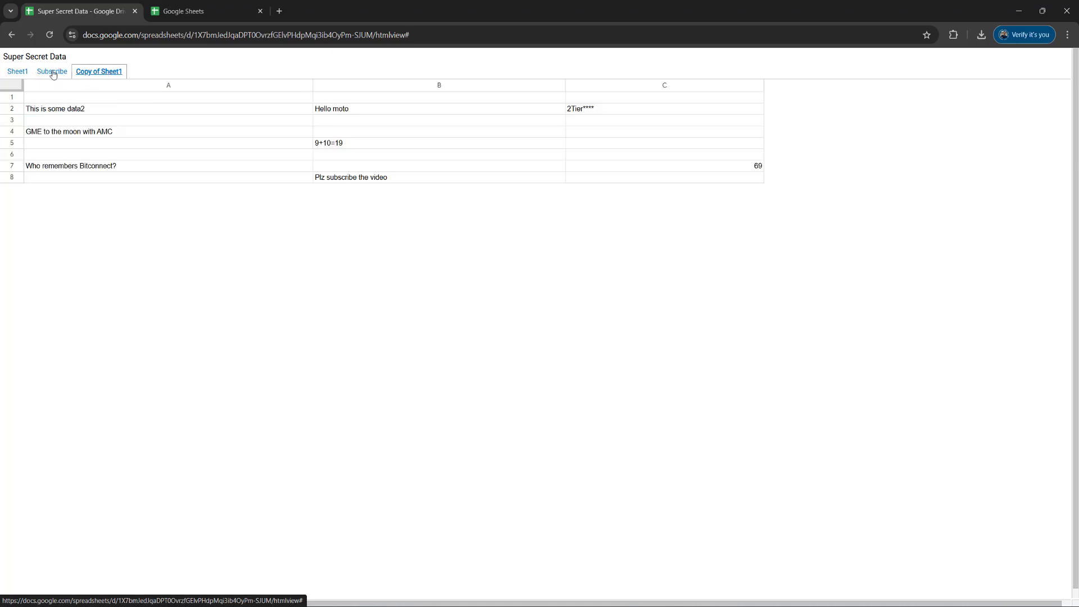
pyautogui.click(53, 72)
pyautogui.click(18, 72)
pyautogui.click(54, 72)
pyautogui.click(99, 72)
pyautogui.click(54, 72)
pyautogui.click(18, 71)
pyautogui.click(53, 72)
pyautogui.click(99, 72)
pyautogui.click(18, 72)
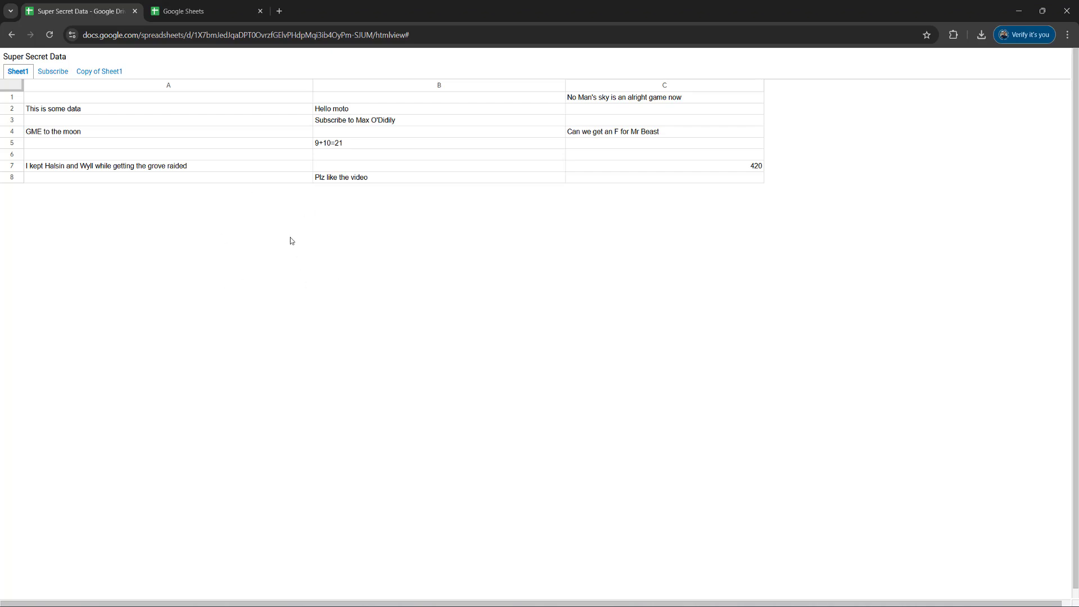
# Step: Start saving the page as 'Super Secret Data - Google Drive.html' with type Webpage, HTML Only
pyautogui.rightClick(249, 205)
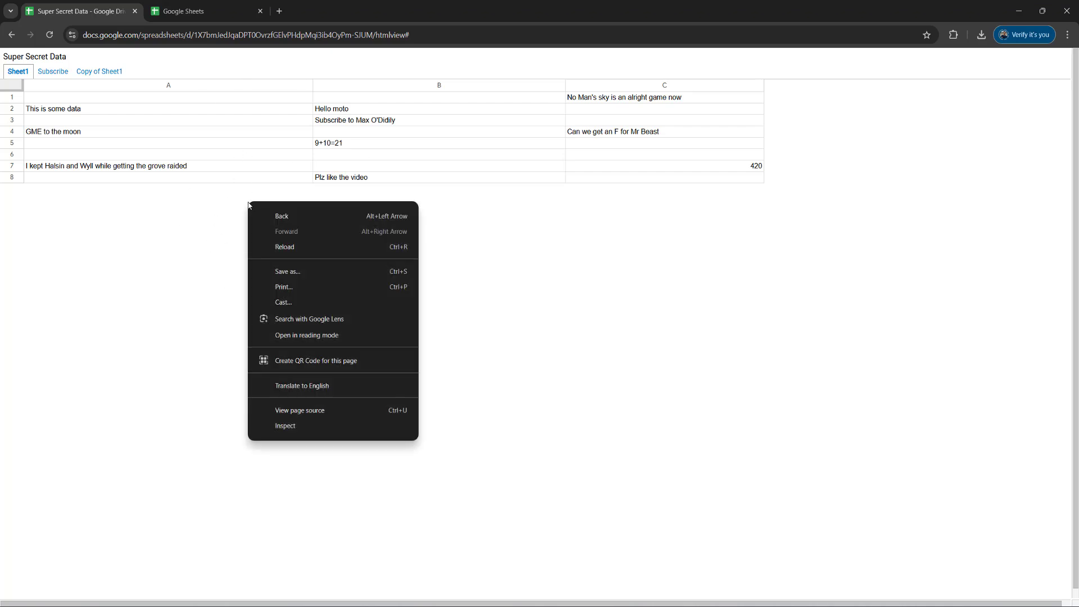
pyautogui.click(310, 272)
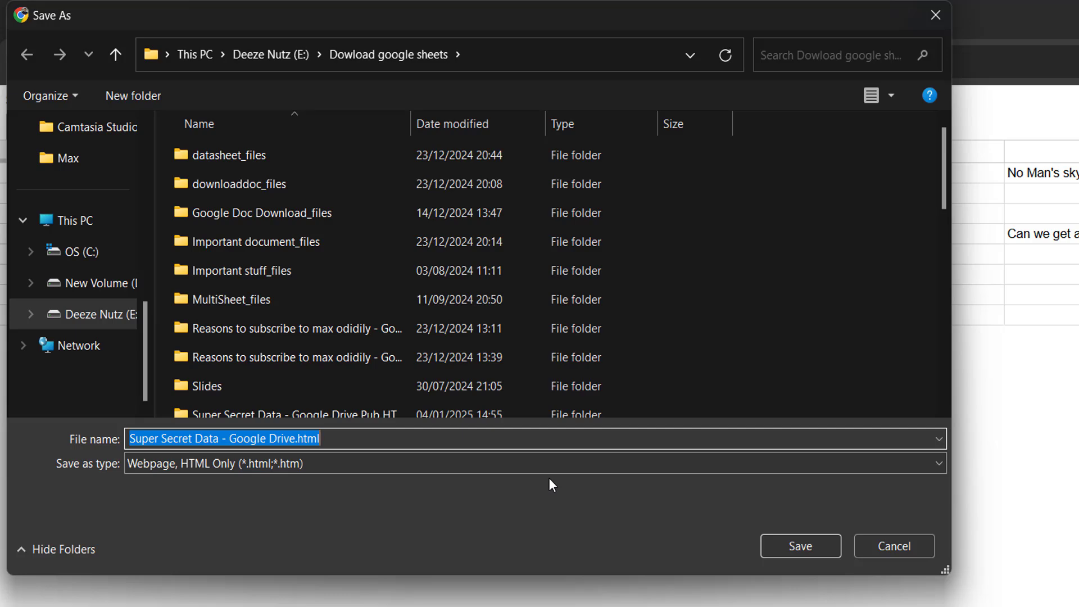
pyautogui.click(278, 439)
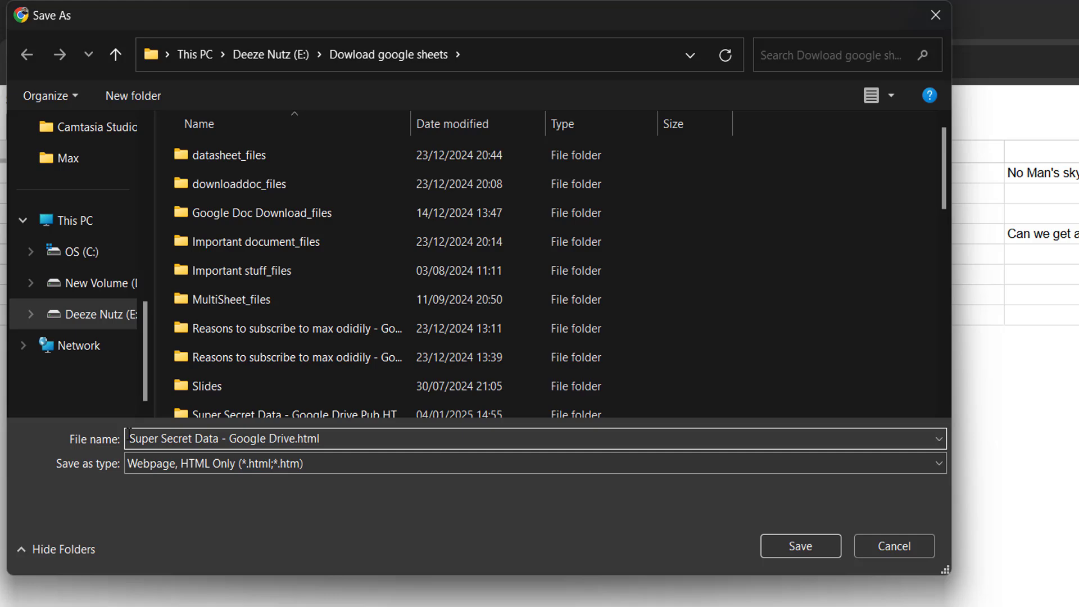
pyautogui.moveTo(129, 438); pyautogui.dragTo(301, 439)
pyautogui.click(438, 466)
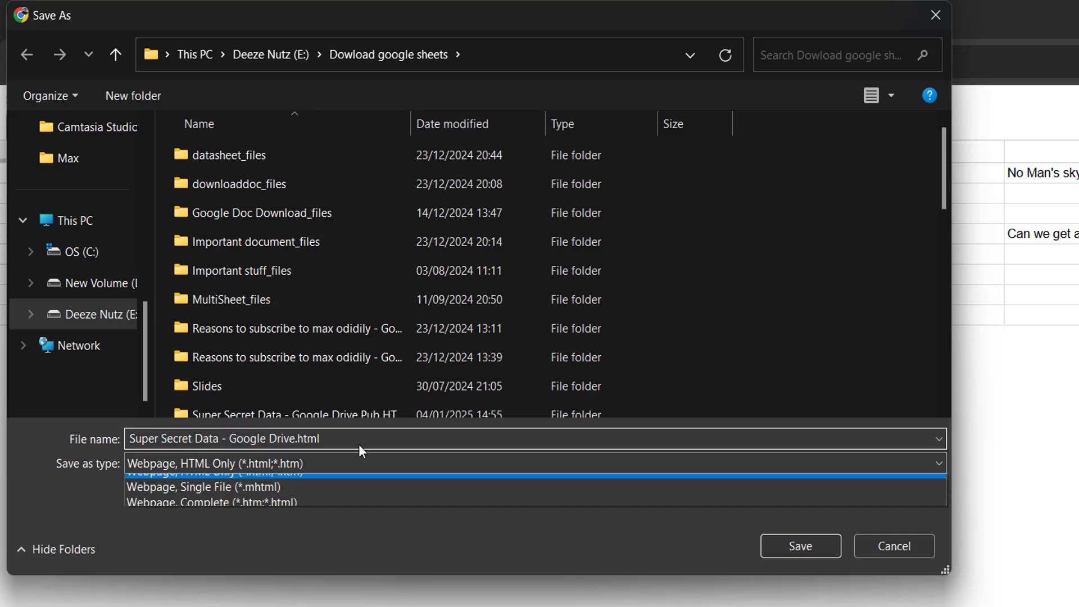
pyautogui.click(302, 439)
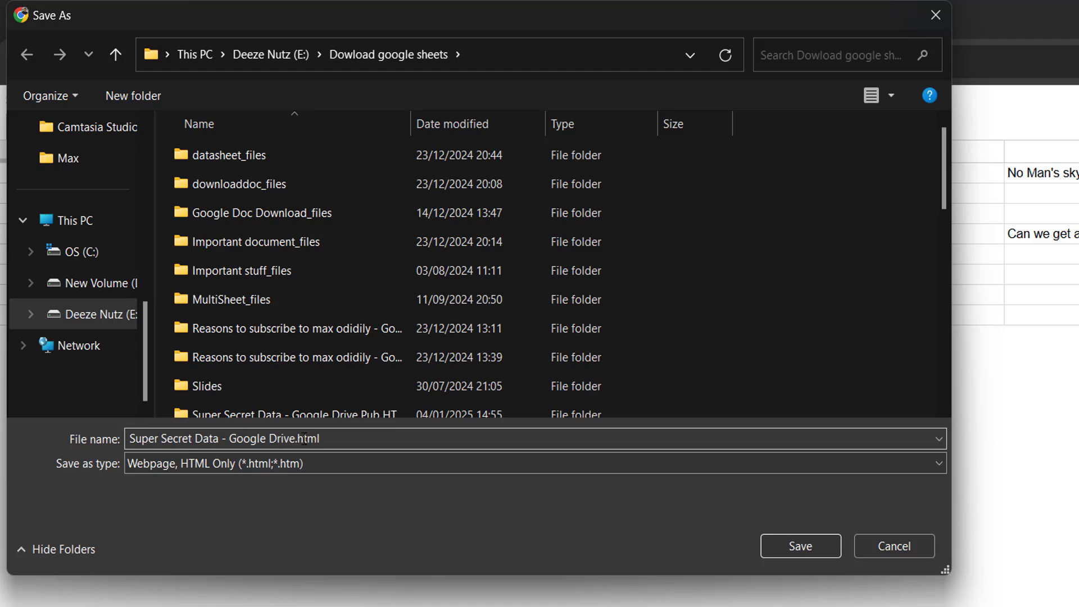
pyautogui.click(293, 438)
pyautogui.click(298, 438)
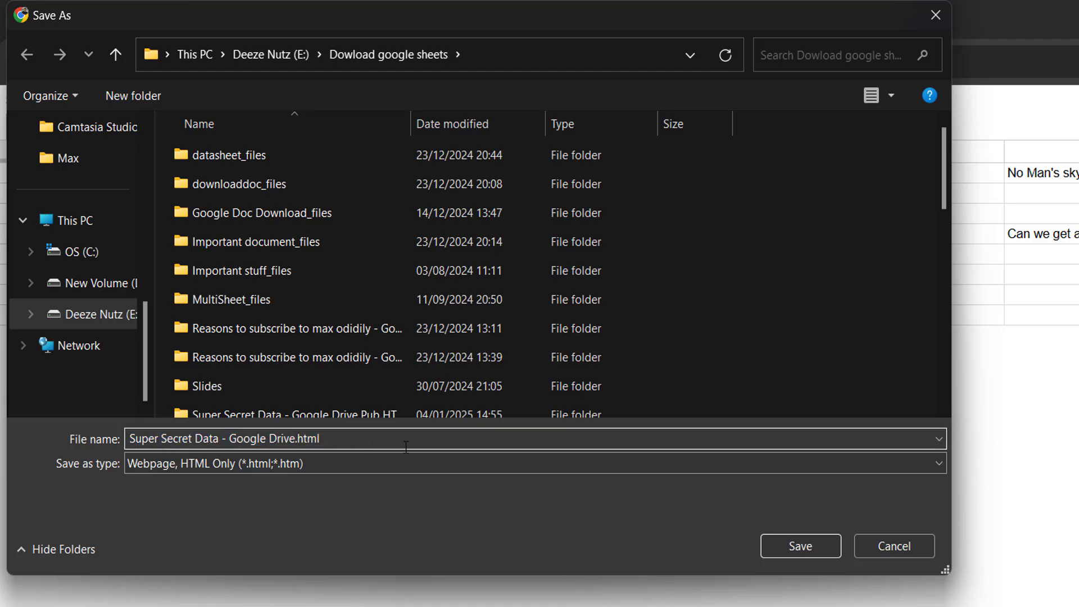
# Step: Save it as 'Super Secret Data - Google Drive YT video tutorial.html', HTML only
pyautogui.write('YT video tutorial')
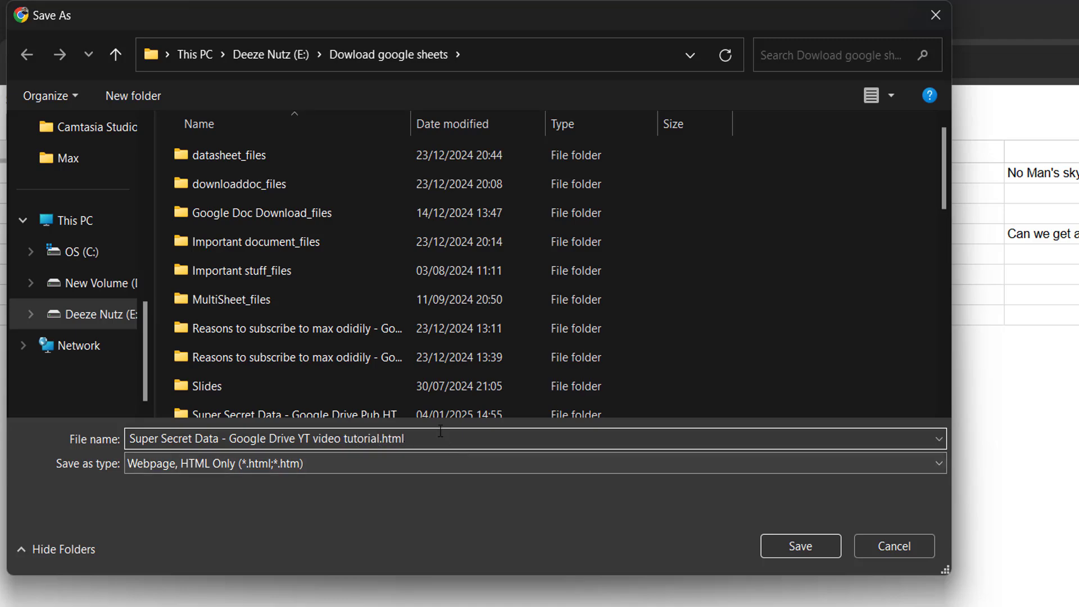
pyautogui.moveTo(404, 440); pyautogui.dragTo(381, 438)
pyautogui.click(246, 461)
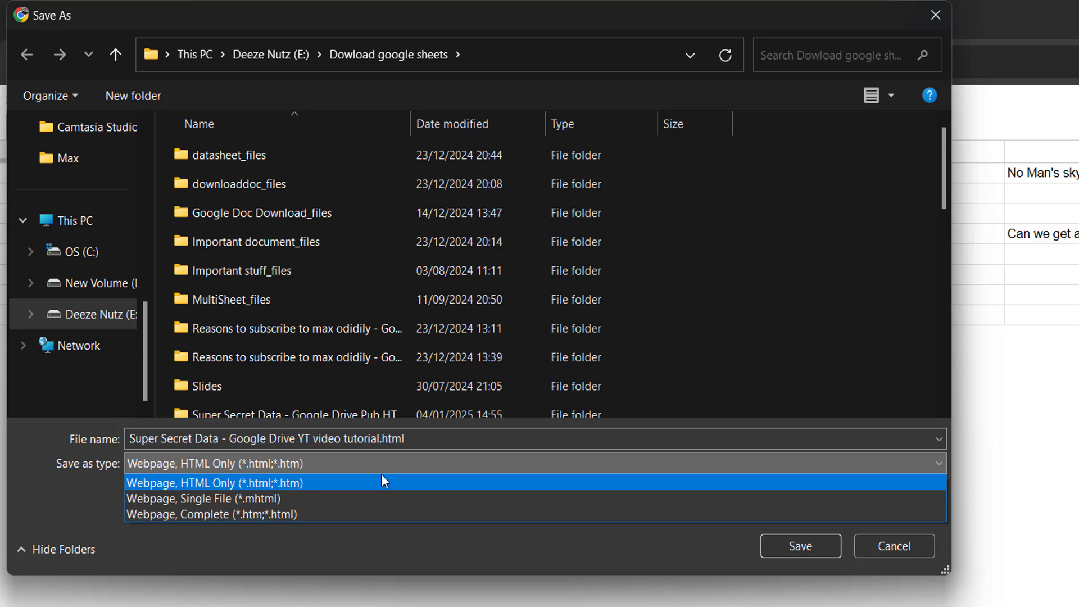
pyautogui.click(314, 482)
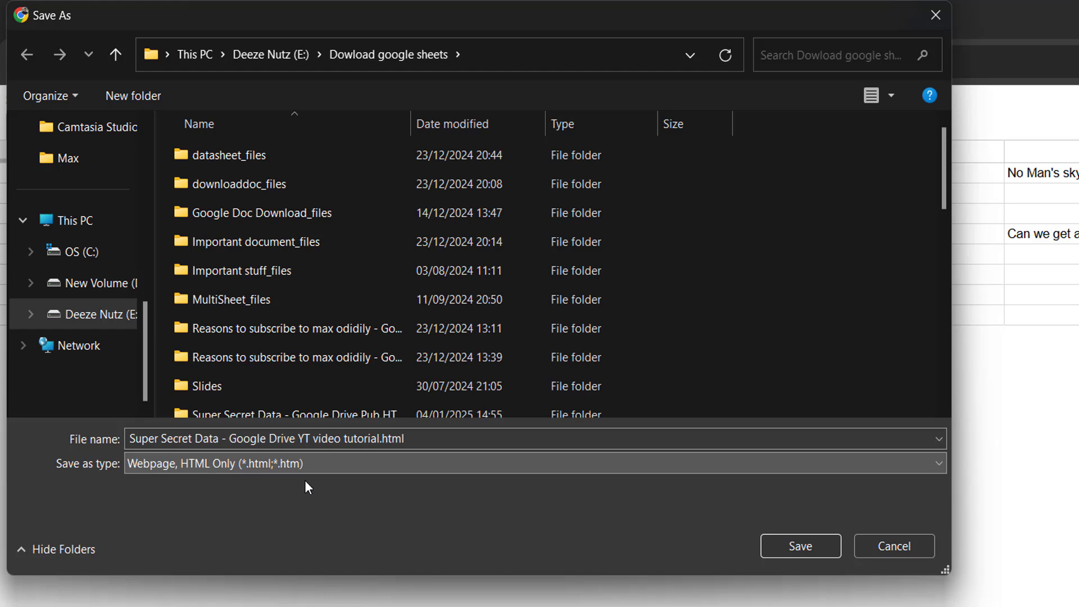
pyautogui.click(806, 544)
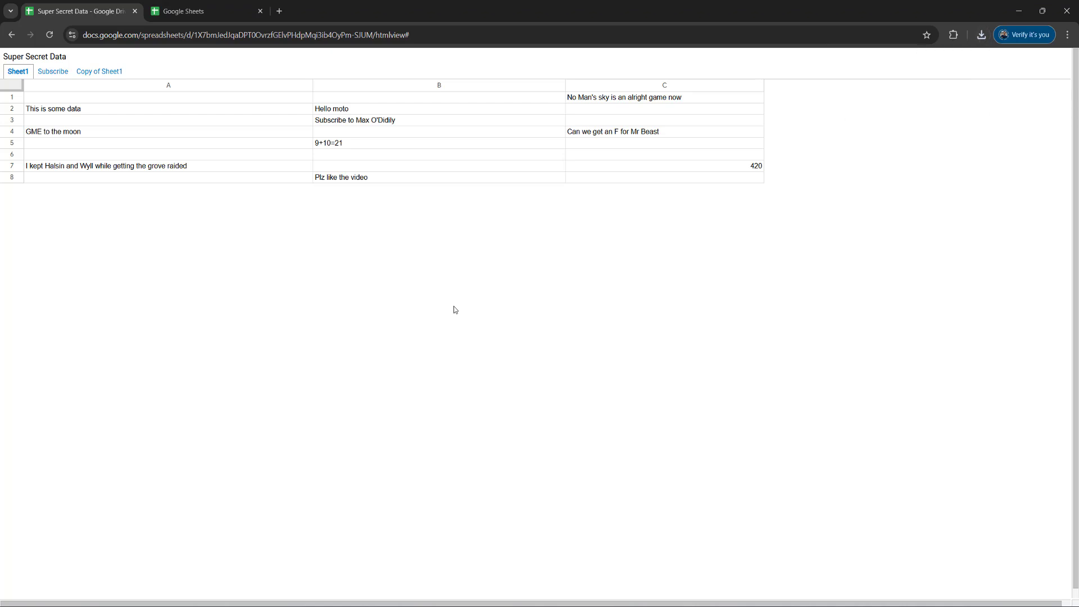
# Step: Reveal the downloaded tutorial HTML file in its folder from Chrome's downloads list
pyautogui.click(981, 35)
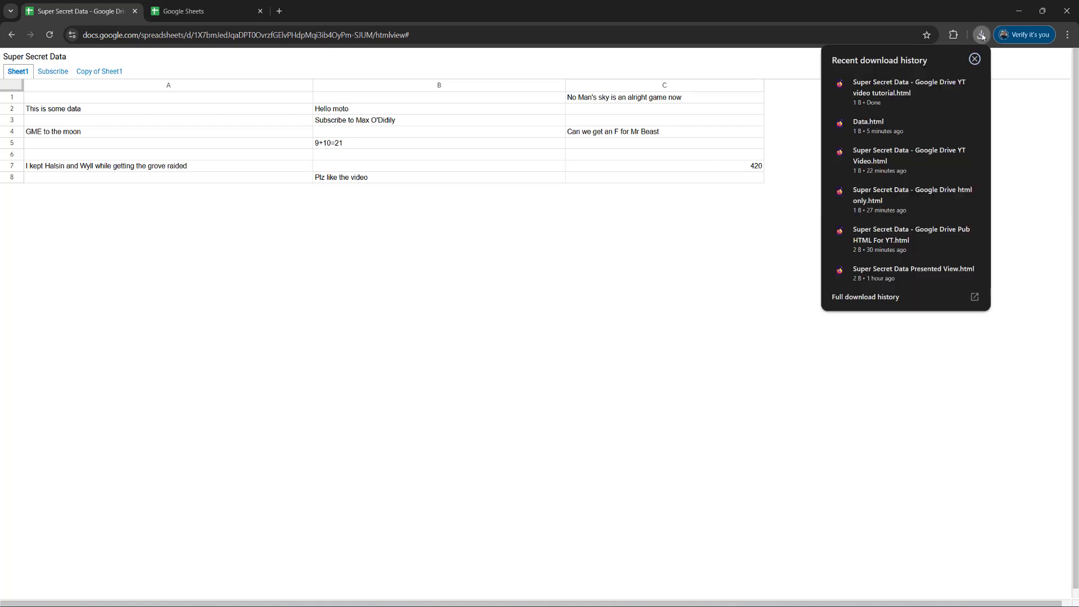
pyautogui.moveTo(917, 93)
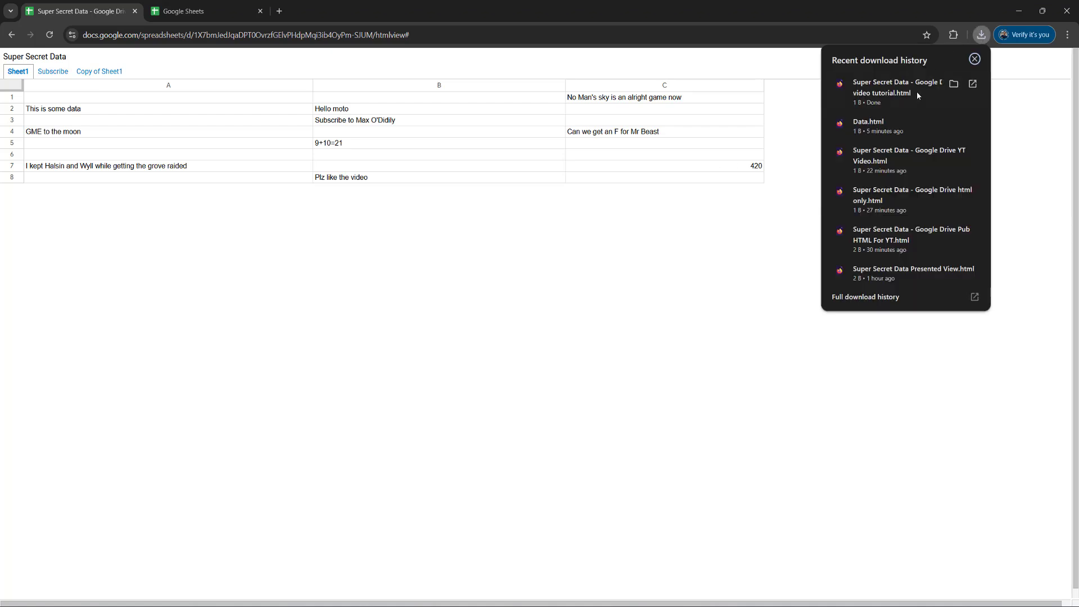
pyautogui.click(953, 84)
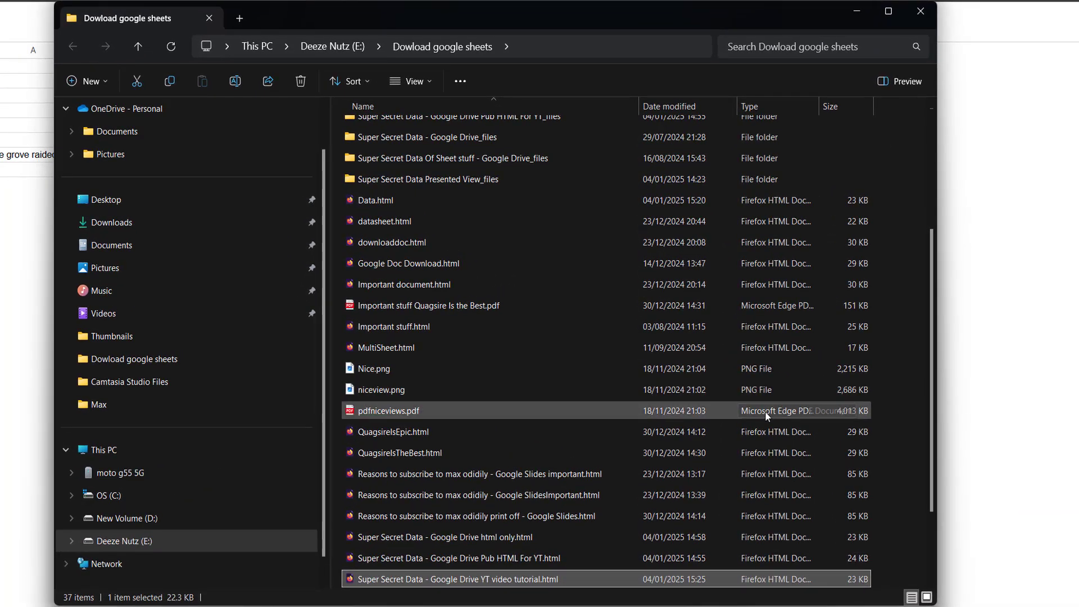
# Step: Open 'Super Secret Data - Google Drive YT video tutorial.html' with Google Chrome
pyautogui.rightClick(569, 577)
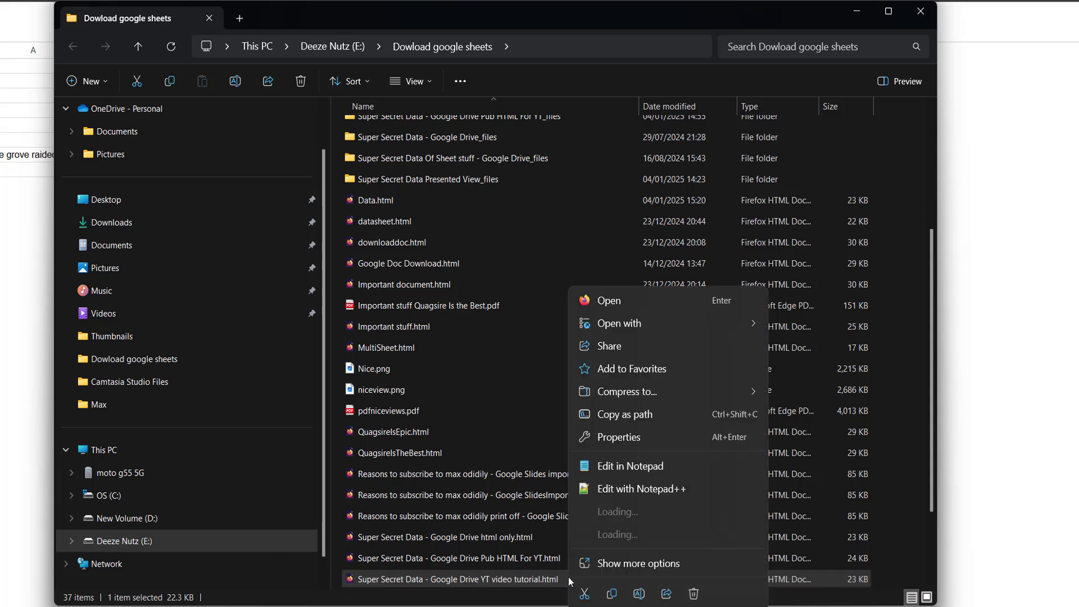
pyautogui.moveTo(659, 326)
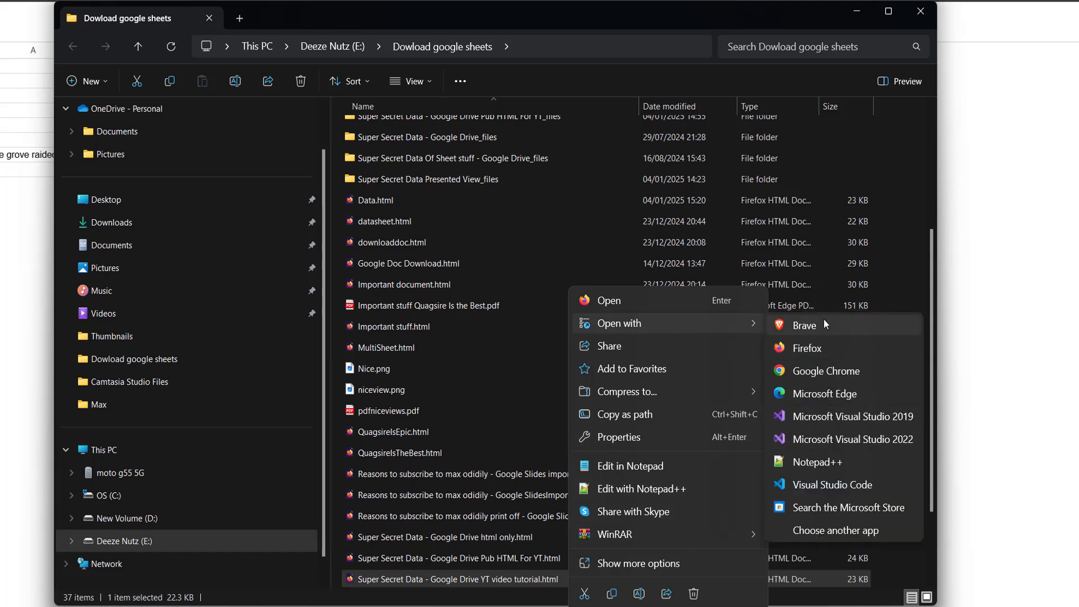
pyautogui.click(835, 375)
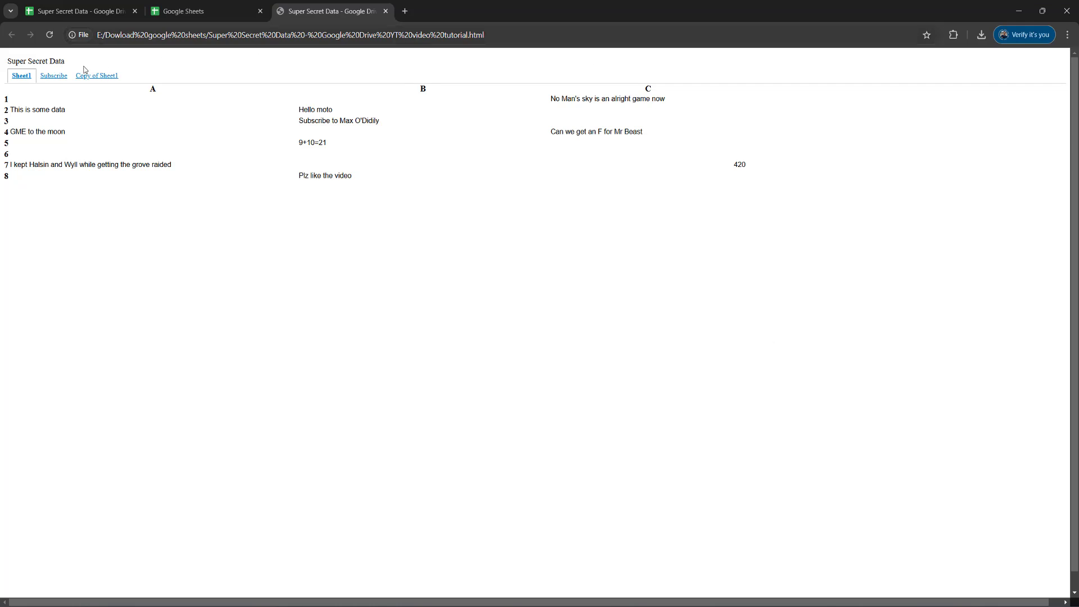
pyautogui.click(103, 76)
pyautogui.click(52, 76)
pyautogui.click(20, 75)
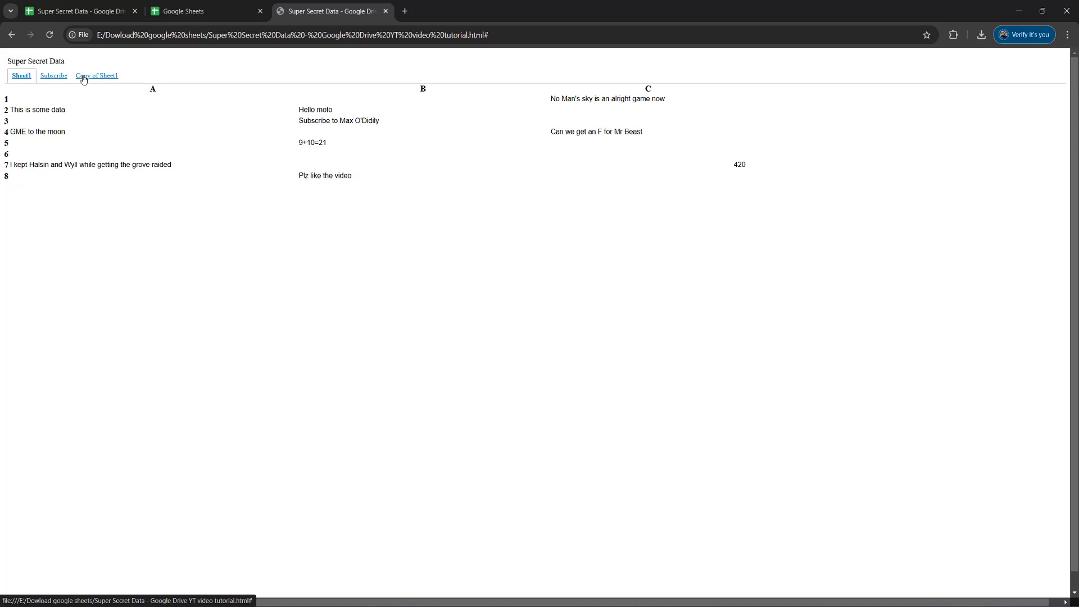
pyautogui.click(96, 76)
pyautogui.click(27, 75)
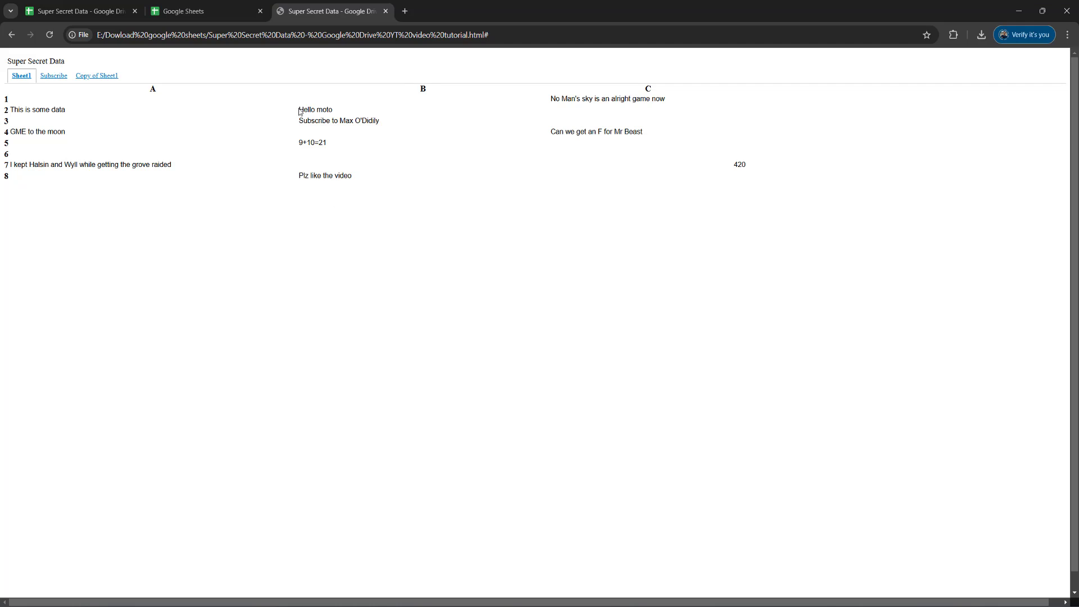
# Step: Copy the page's text from Hello moto down to Plz like the video
pyautogui.moveTo(298, 110); pyautogui.dragTo(434, 175)
pyautogui.rightClick(363, 119)
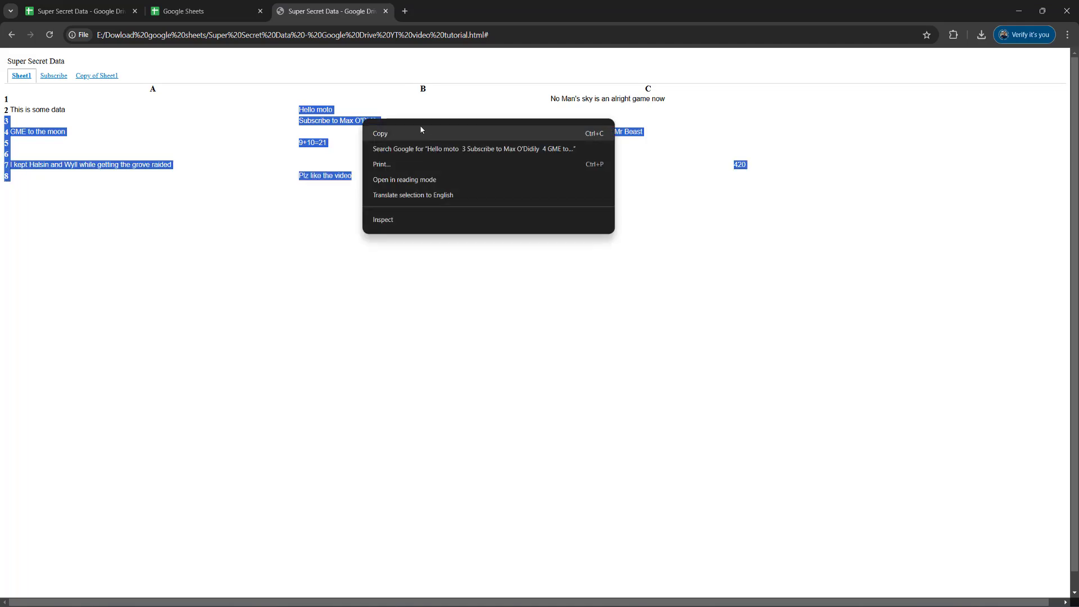
pyautogui.click(410, 135)
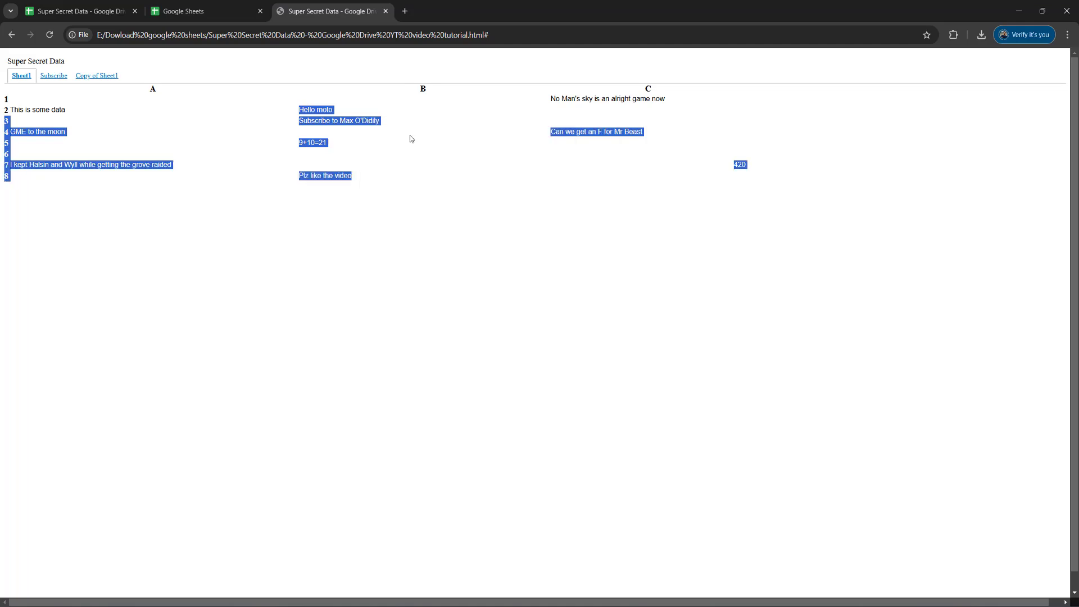
pyautogui.click(443, 243)
# Step: Create a blank spreadsheet, paste the copied data at A1, and widen columns B to D
pyautogui.click(203, 14)
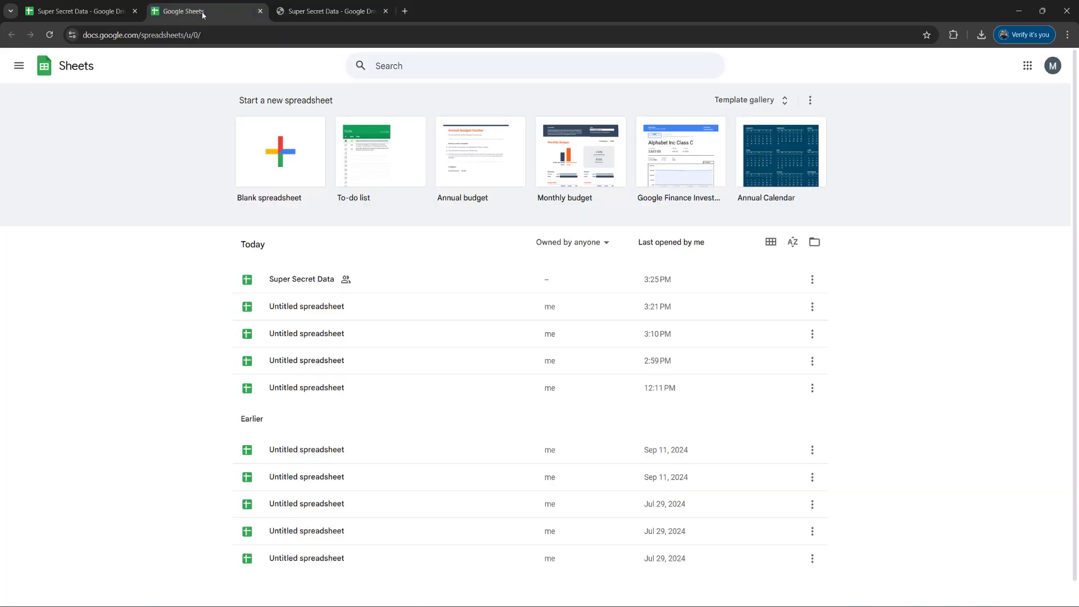
pyautogui.click(270, 145)
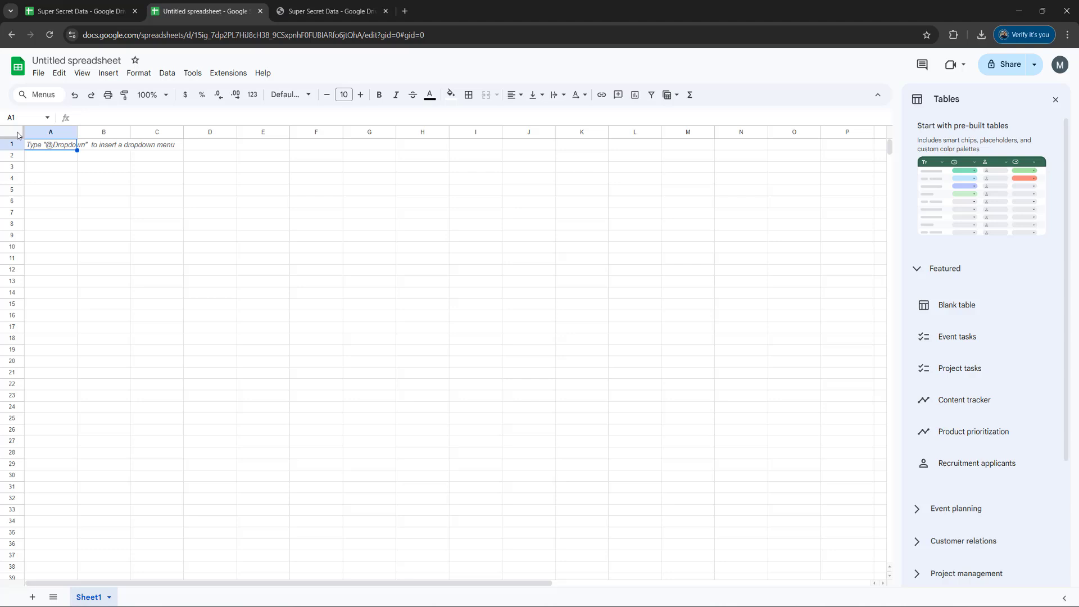
pyautogui.rightClick(48, 151)
pyautogui.click(73, 196)
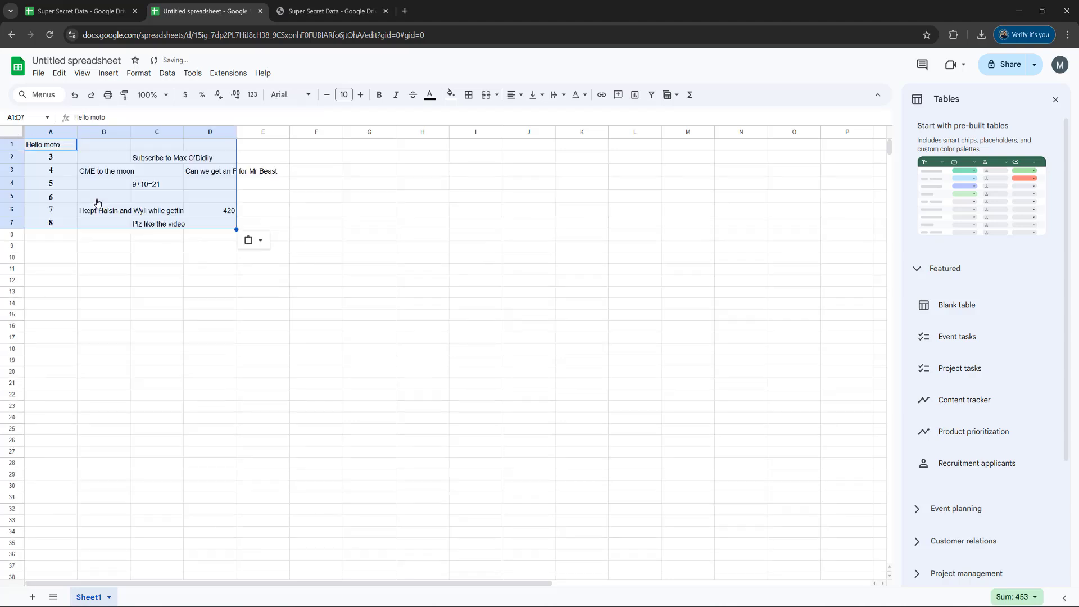
pyautogui.click(430, 171)
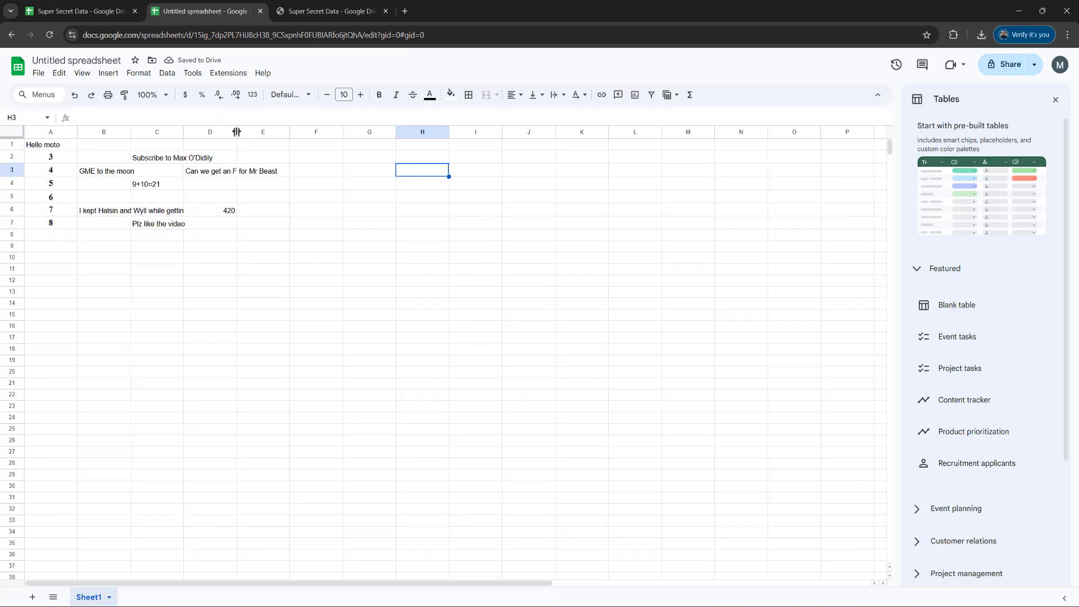
pyautogui.moveTo(238, 132); pyautogui.dragTo(316, 134)
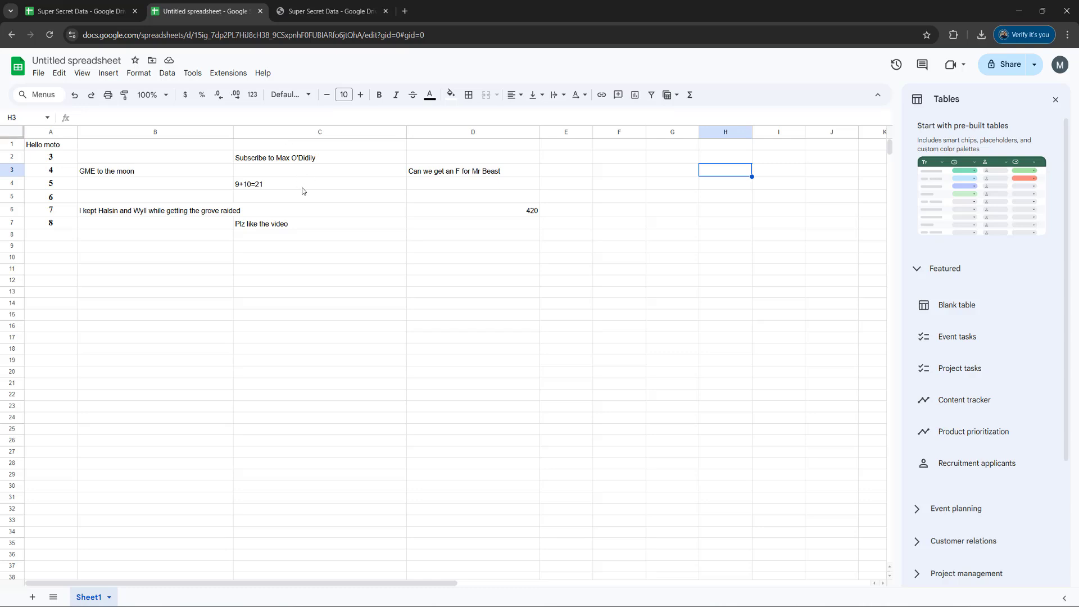
# Step: Clear the misaligned A1:H8 paste, then copy the entire saved page's text with Ctrl+A
pyautogui.moveTo(66, 145); pyautogui.dragTo(715, 235)
pyautogui.press('Delete')
pyautogui.click(332, 12)
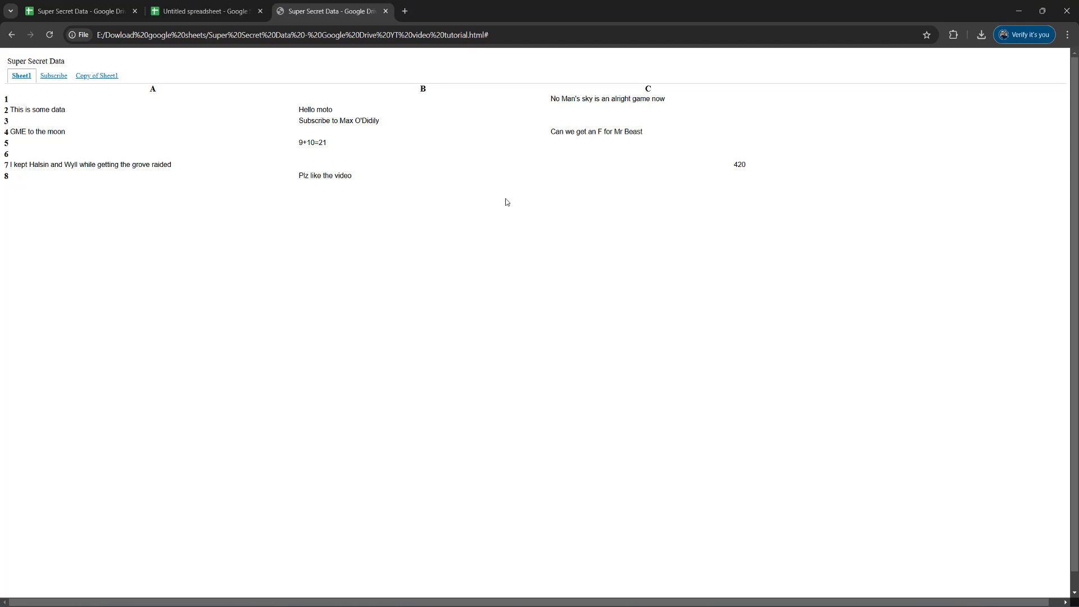
pyautogui.hotkey('ctrl', 'a')
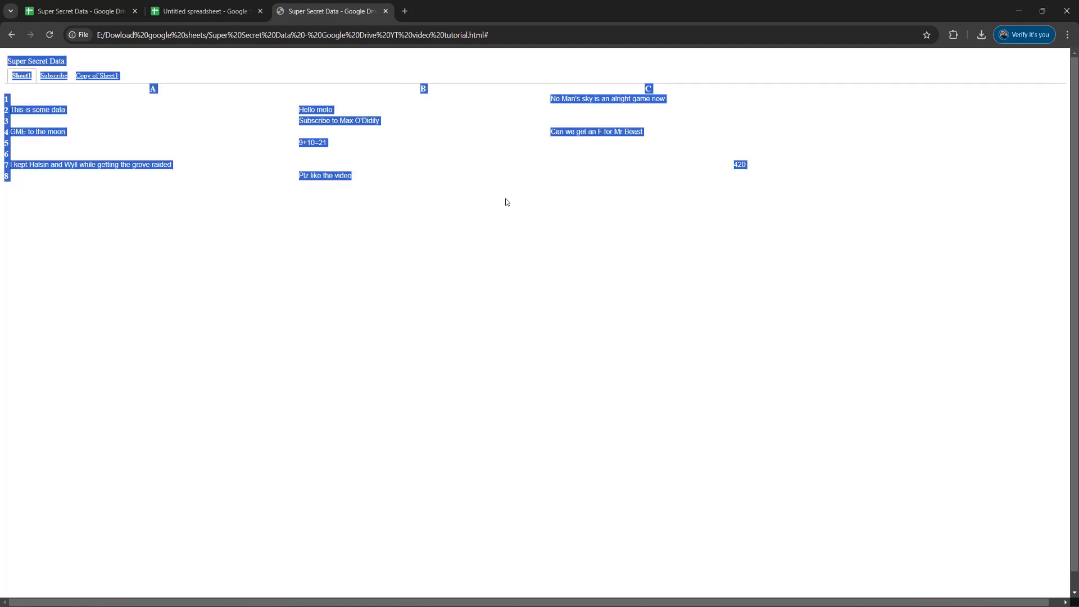
pyautogui.rightClick(366, 119)
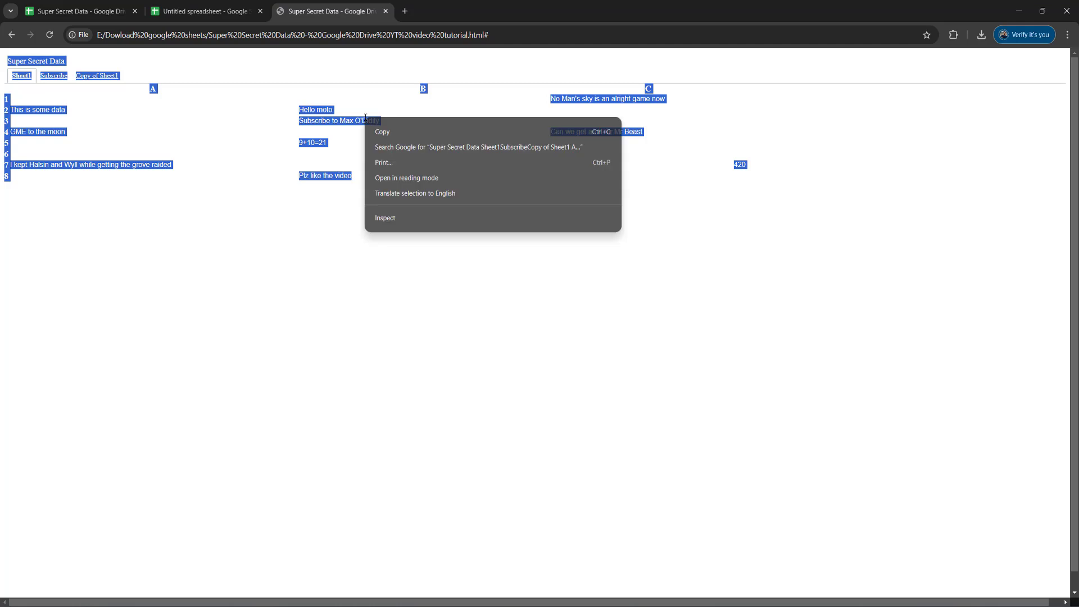
pyautogui.click(388, 133)
pyautogui.click(205, 11)
pyautogui.click(225, 315)
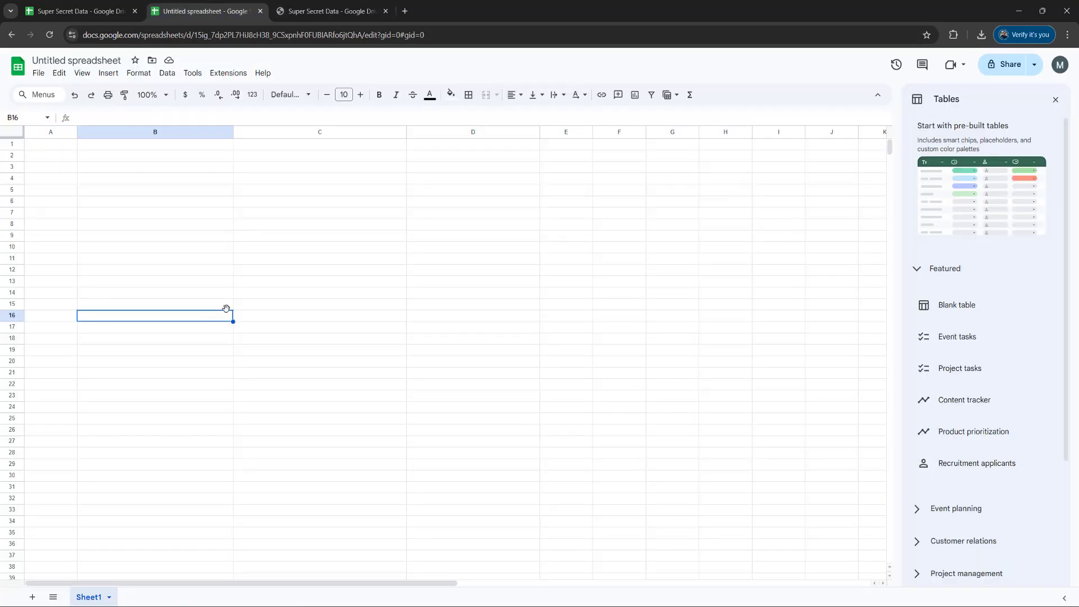
# Step: Paste the whole copied page into the entire sheet and widen column A
pyautogui.click(13, 132)
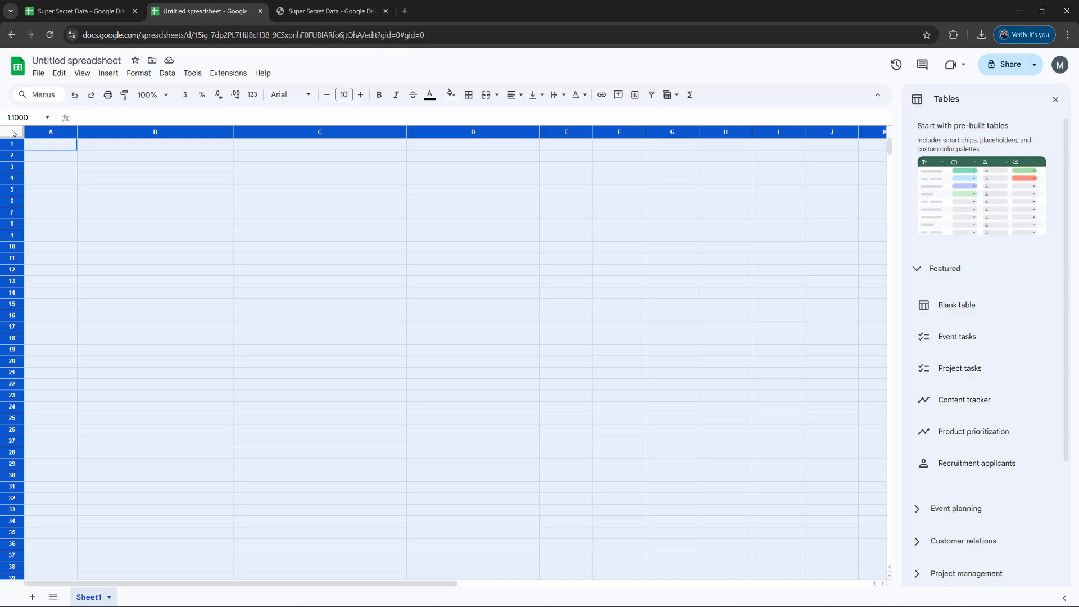
pyautogui.rightClick(14, 133)
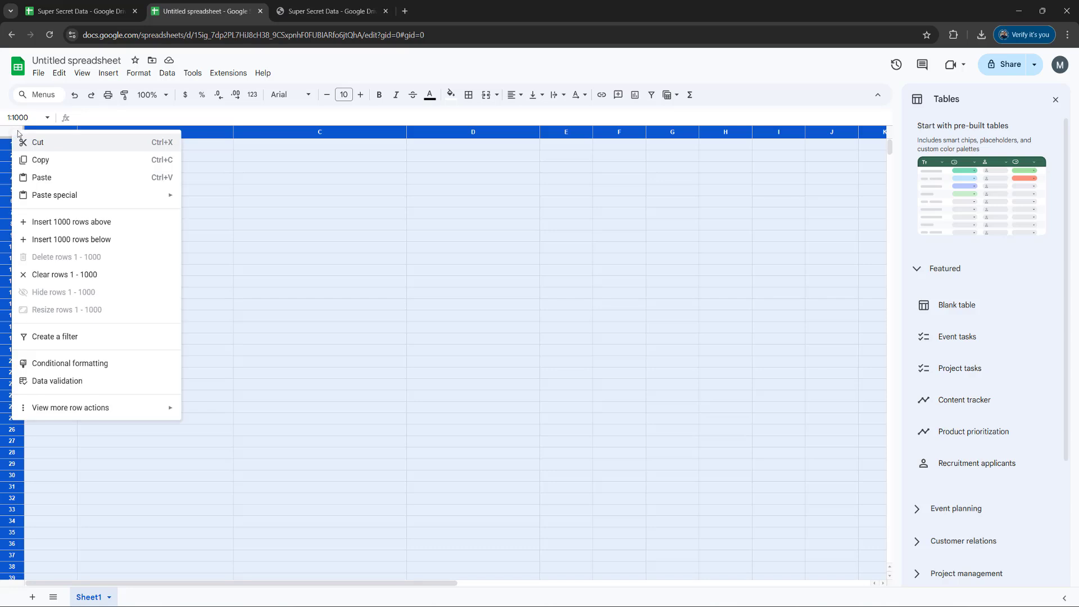
pyautogui.click(40, 177)
pyautogui.click(195, 339)
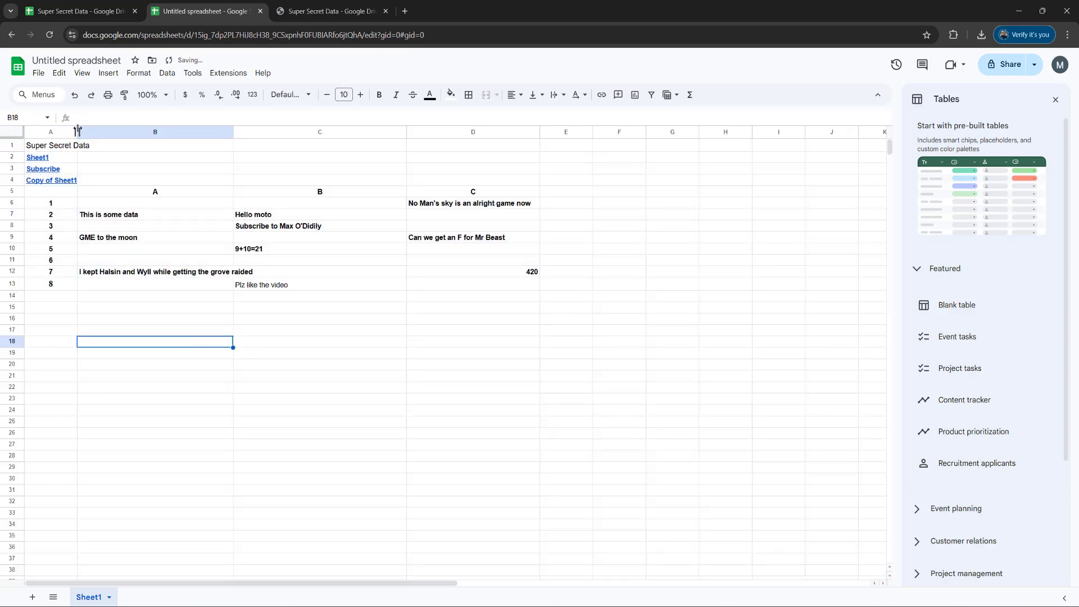
pyautogui.moveTo(78, 130); pyautogui.dragTo(159, 130)
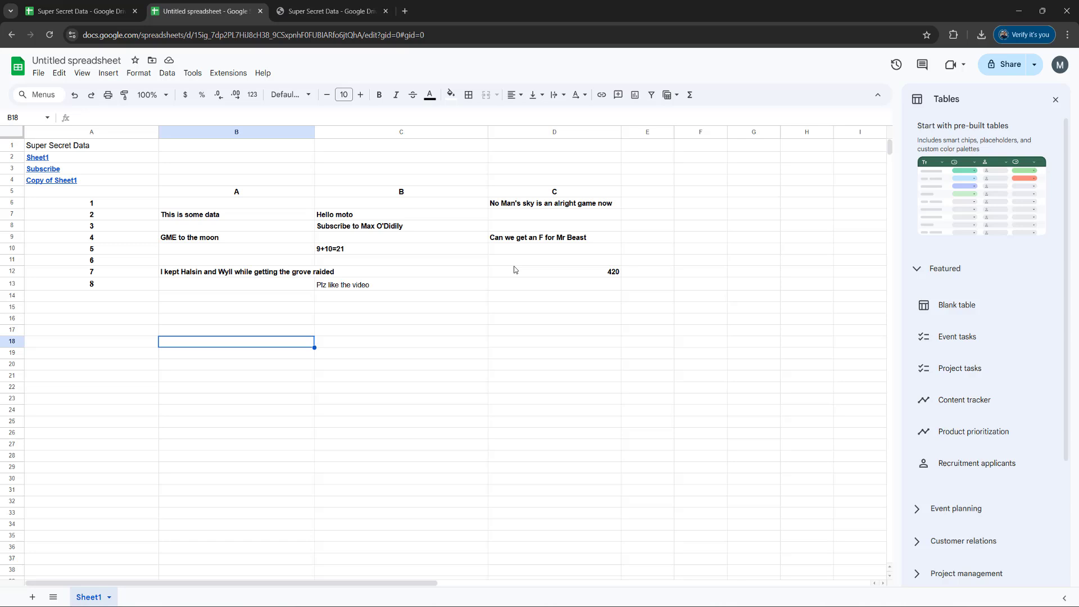
# Step: Delete the title, links and row numbers in A1:A13, then widen column B
pyautogui.moveTo(135, 146); pyautogui.dragTo(133, 282)
pyautogui.press('Delete')
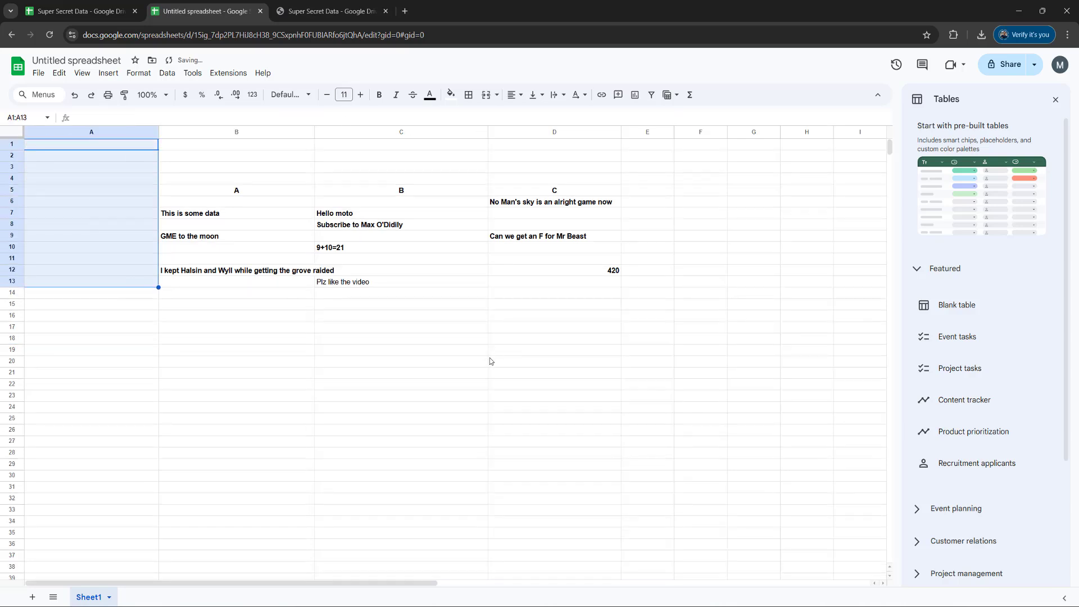
pyautogui.click(483, 361)
pyautogui.moveTo(315, 132); pyautogui.dragTo(374, 134)
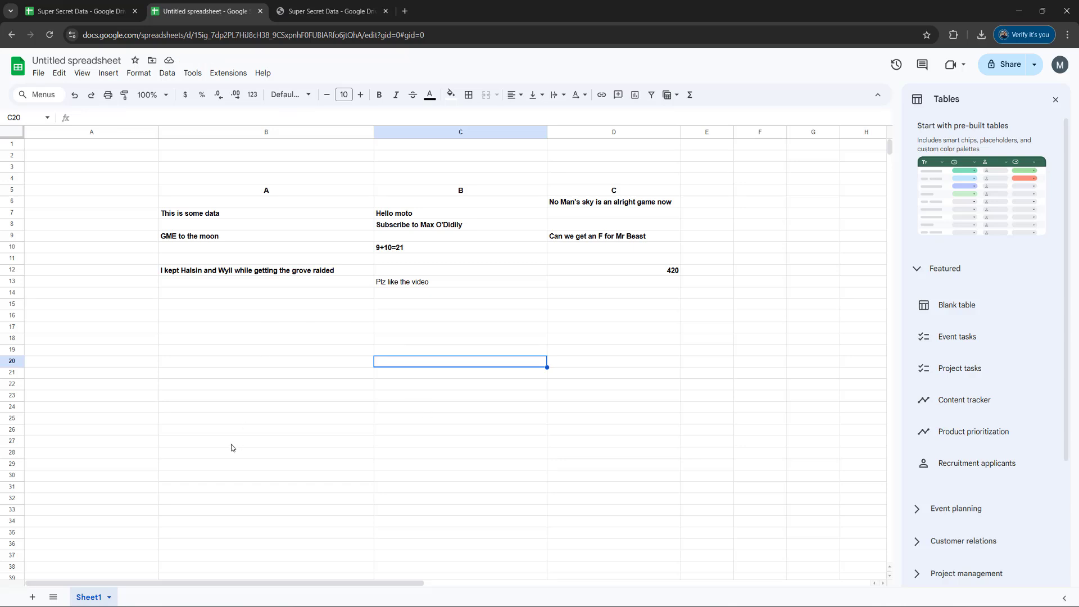
# Step: Add a new Sheet2 and copy all of the page's Copy of Sheet1 text
pyautogui.click(33, 597)
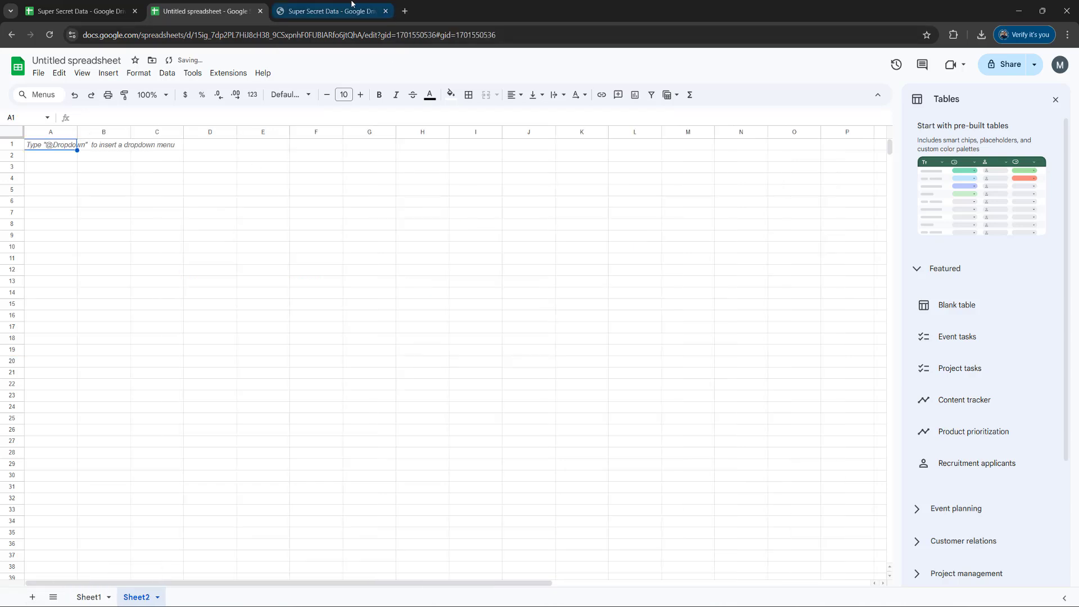
pyautogui.click(329, 12)
pyautogui.click(208, 268)
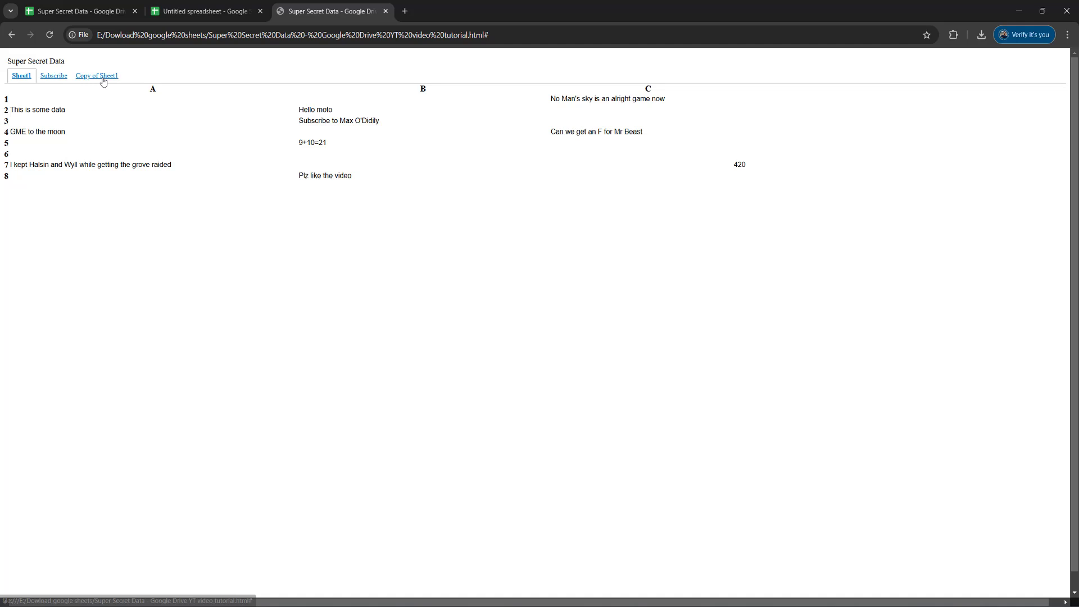
pyautogui.click(101, 76)
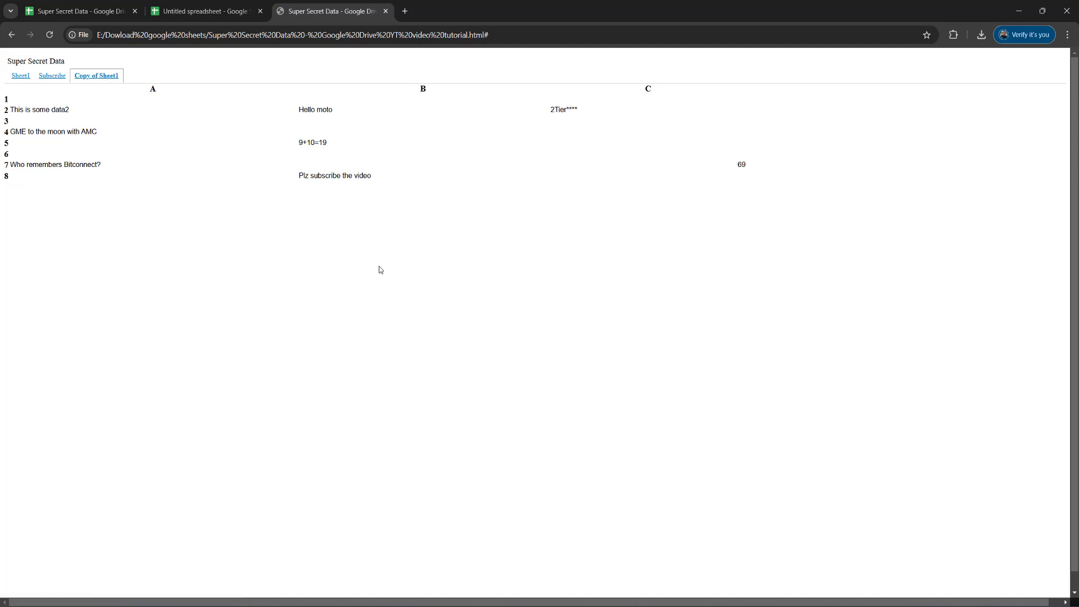
pyautogui.hotkey('ctrl', 'a')
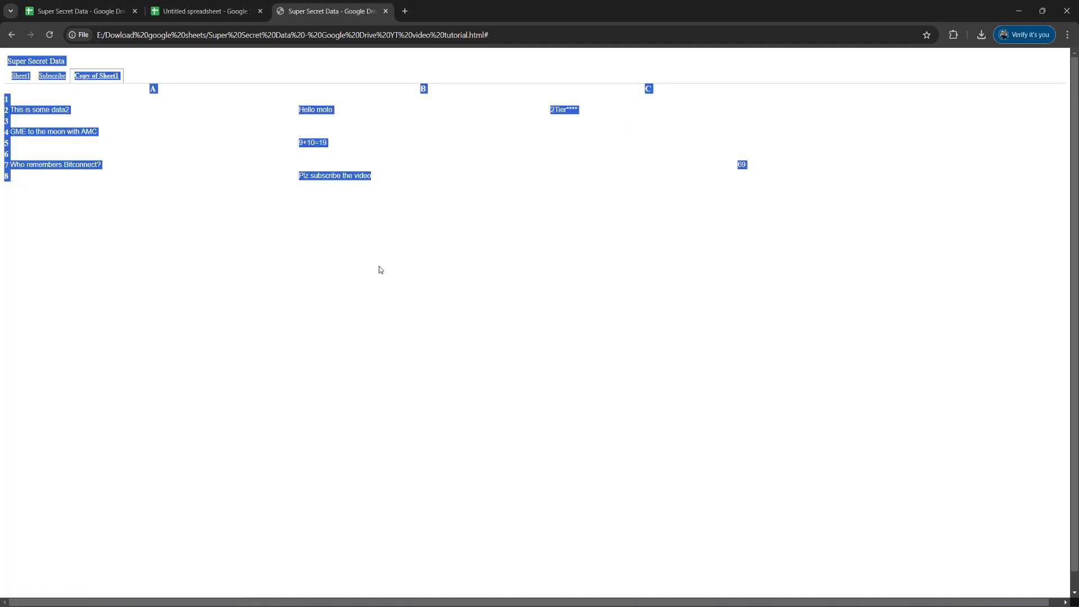
pyautogui.rightClick(321, 110)
pyautogui.click(372, 128)
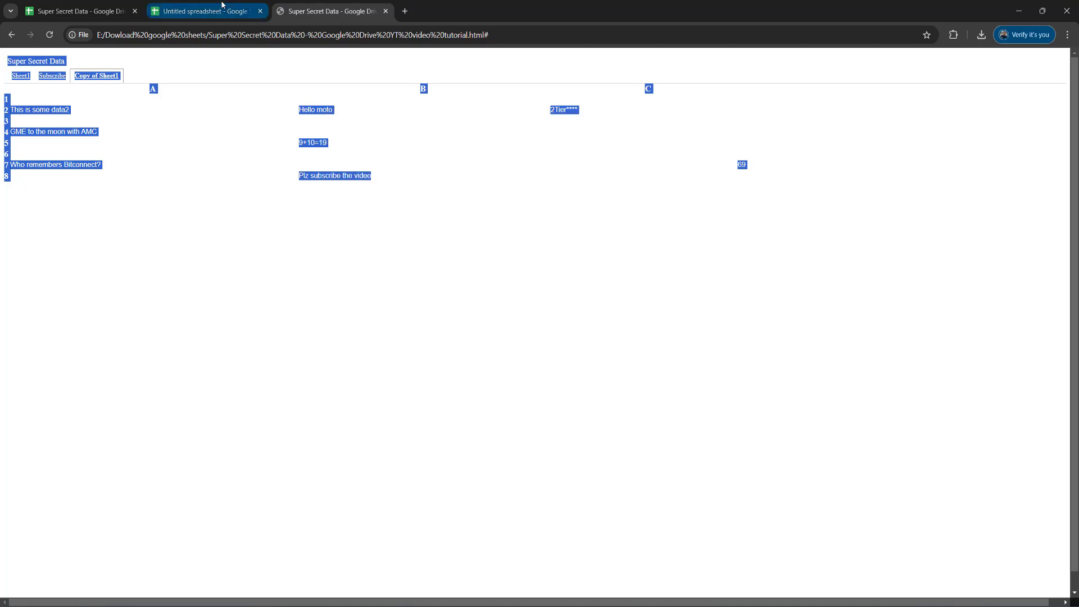
# Step: Paste the copied Copy of Sheet1 data into the whole of Sheet2
pyautogui.click(202, 11)
pyautogui.click(147, 247)
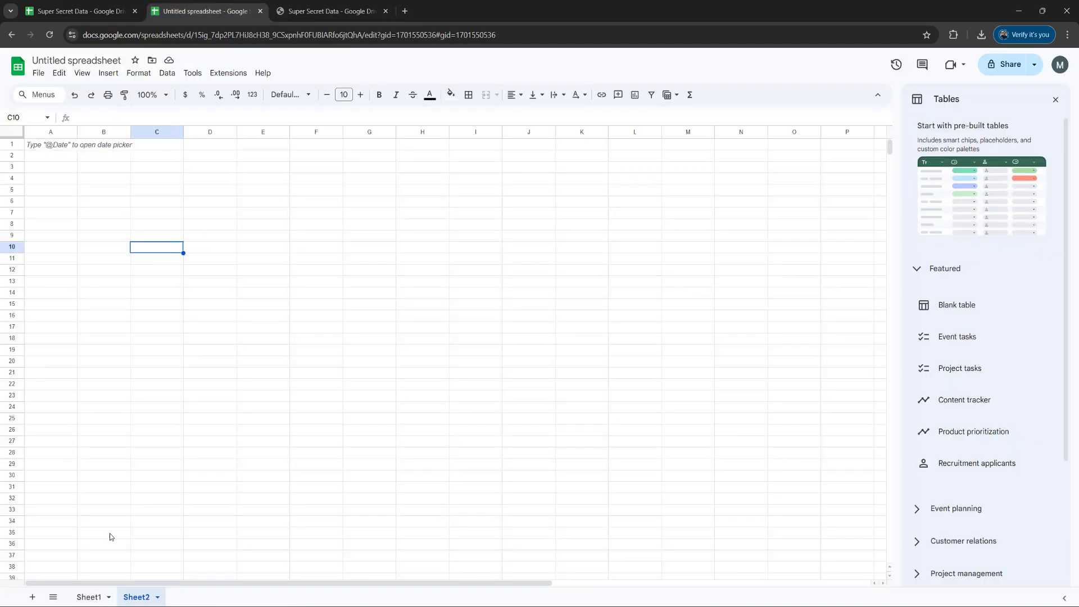
pyautogui.click(13, 133)
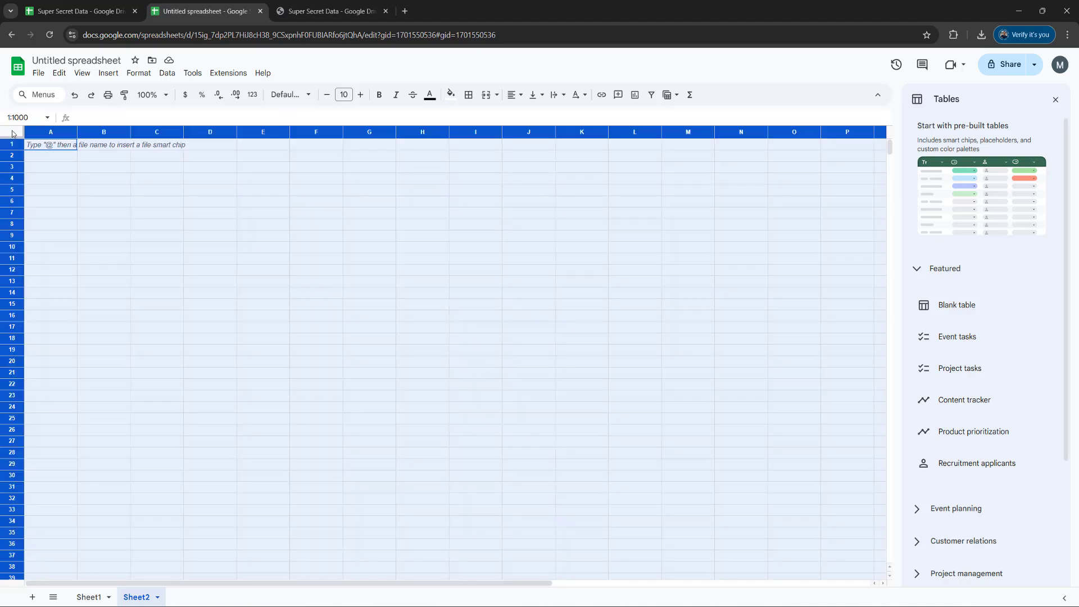
pyautogui.rightClick(13, 133)
pyautogui.click(48, 177)
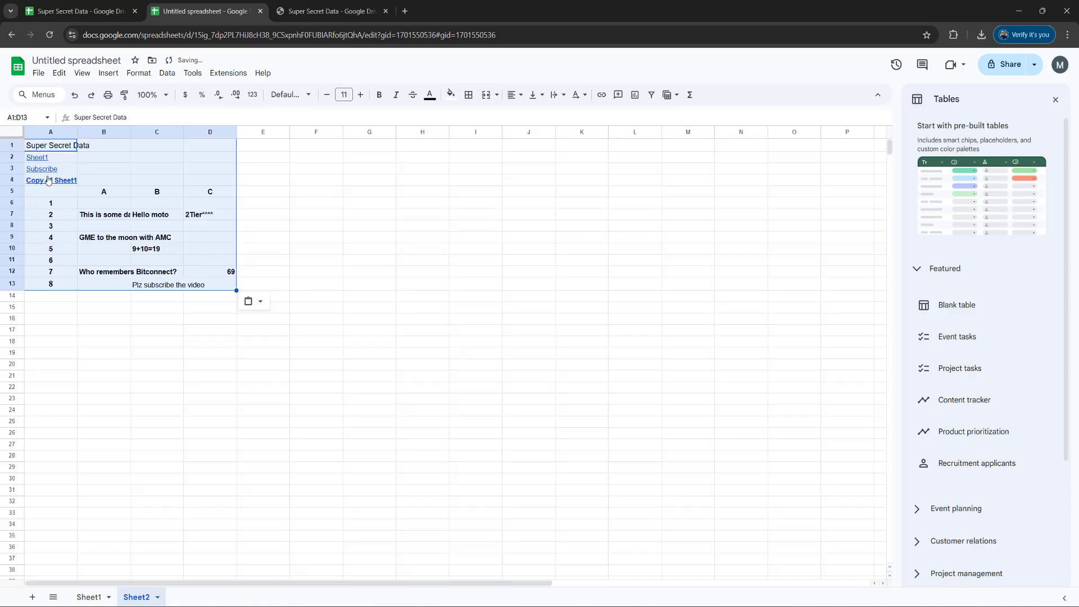
pyautogui.click(423, 238)
# Step: Widen Sheet2's columns A to D, then compare against Sheet1
pyautogui.moveTo(396, 133); pyautogui.dragTo(386, 134)
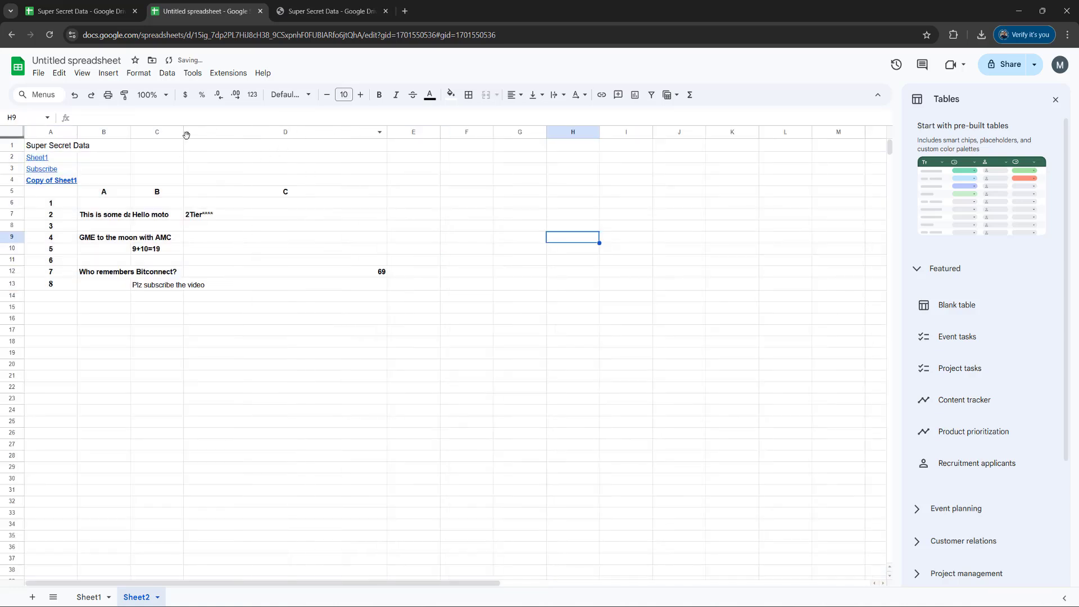
pyautogui.moveTo(184, 133); pyautogui.dragTo(337, 134)
pyautogui.moveTo(131, 133); pyautogui.dragTo(241, 133)
pyautogui.moveTo(77, 132); pyautogui.dragTo(115, 132)
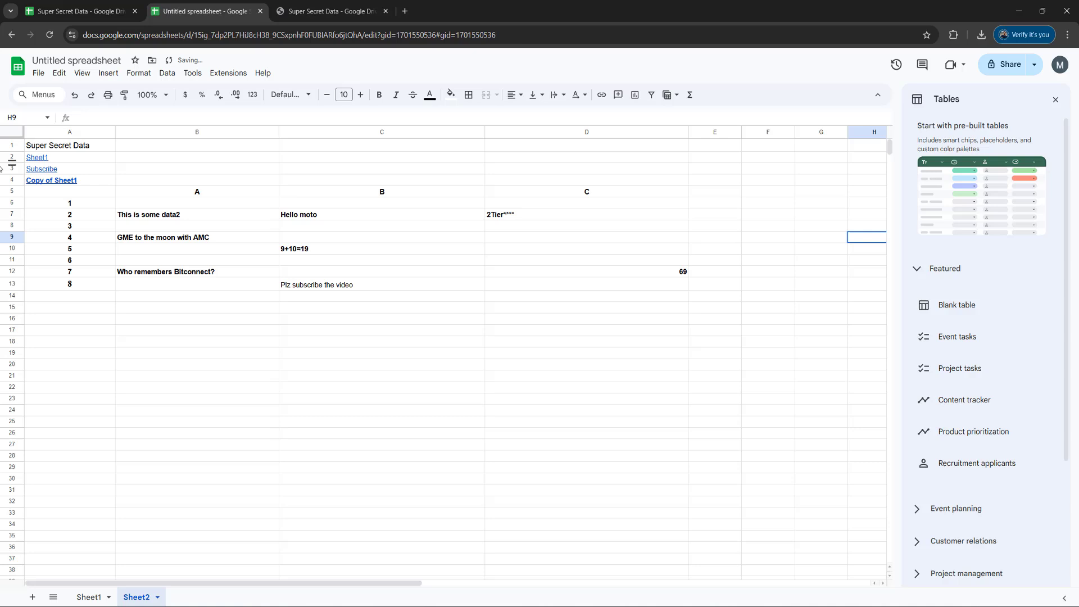
pyautogui.click(401, 342)
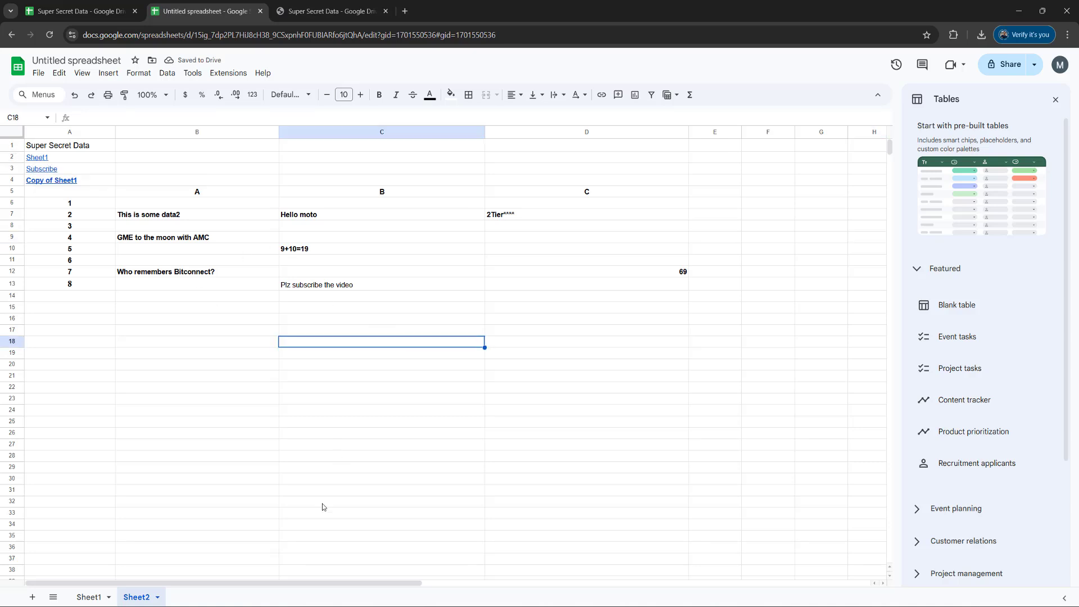
pyautogui.click(88, 597)
pyautogui.click(151, 596)
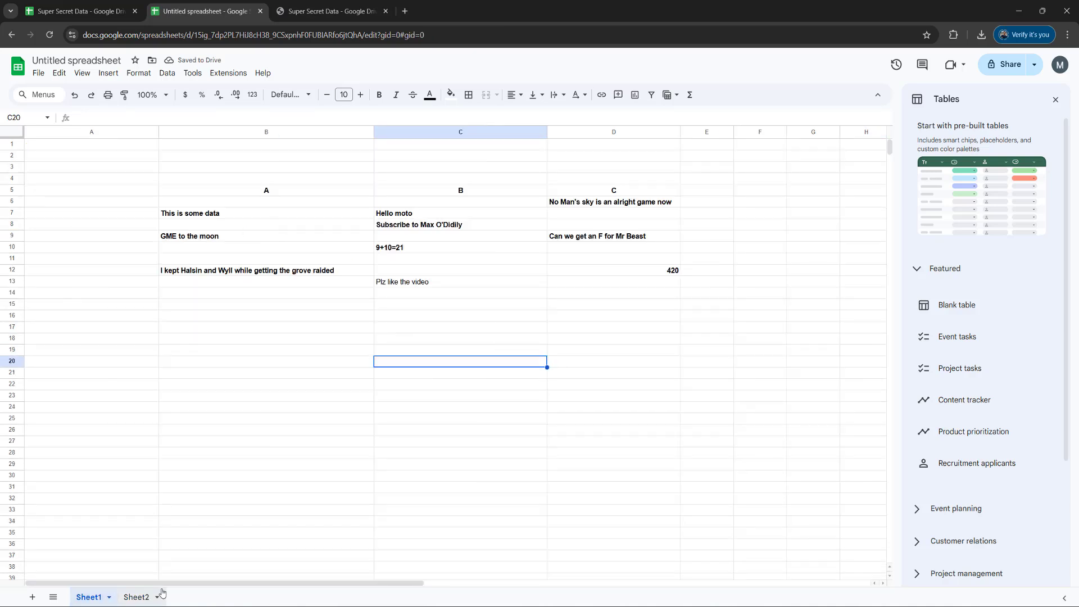
pyautogui.click(426, 459)
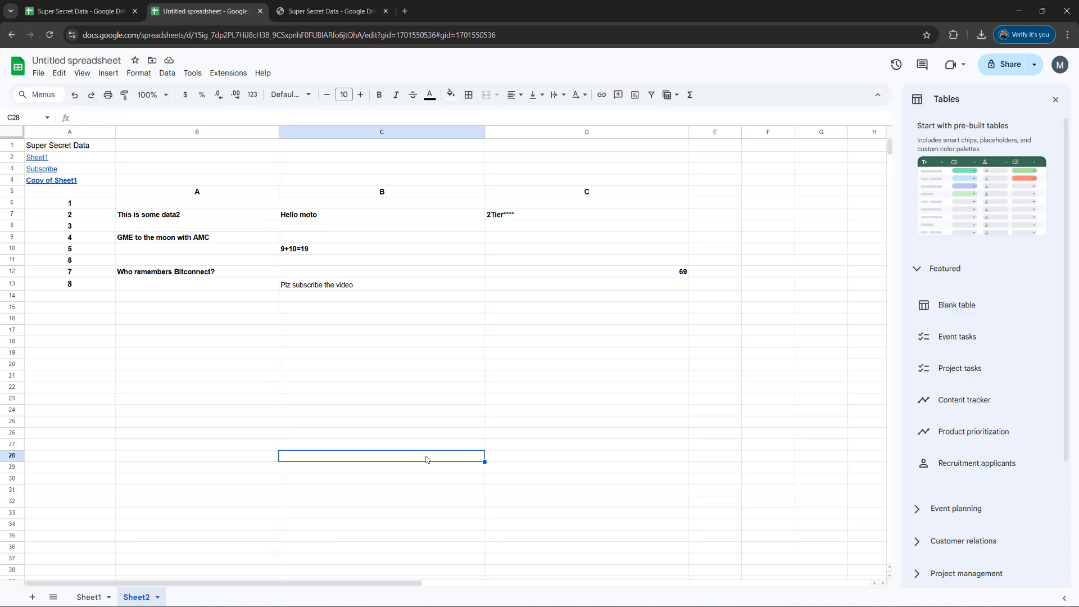